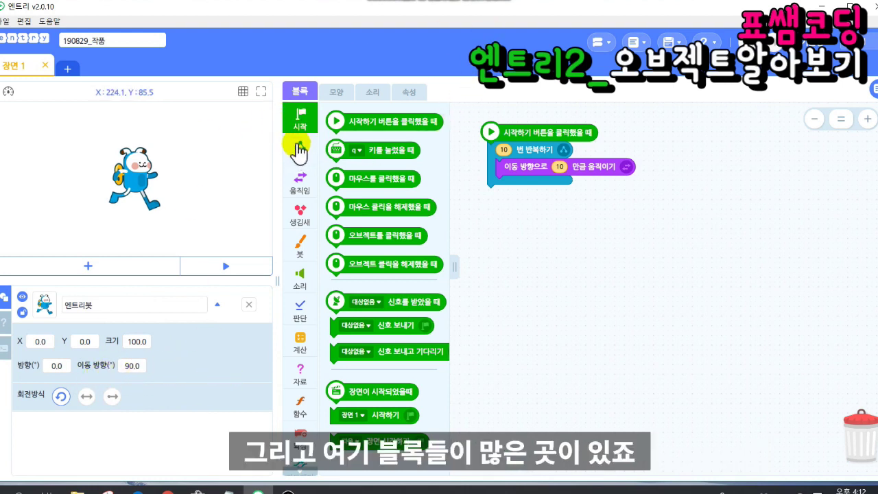
# Look through the block categories, including flow, movement, looks, sound, judgement, calculation, data, function and expansion, and return to the start blocks.
pyautogui.click(302, 91)
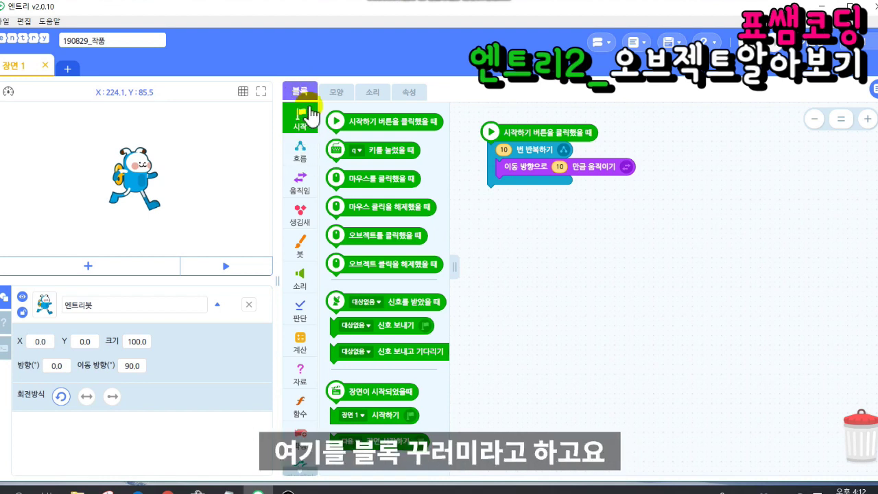
pyautogui.click(304, 158)
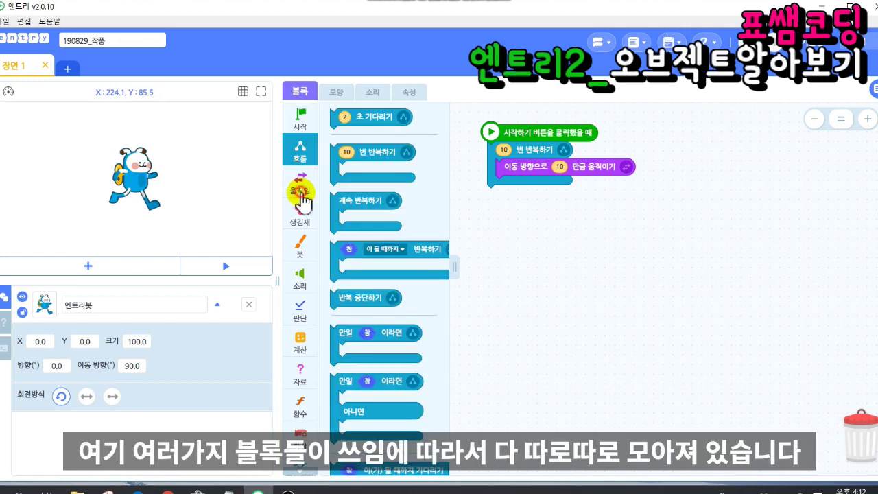
pyautogui.click(307, 238)
pyautogui.click(299, 280)
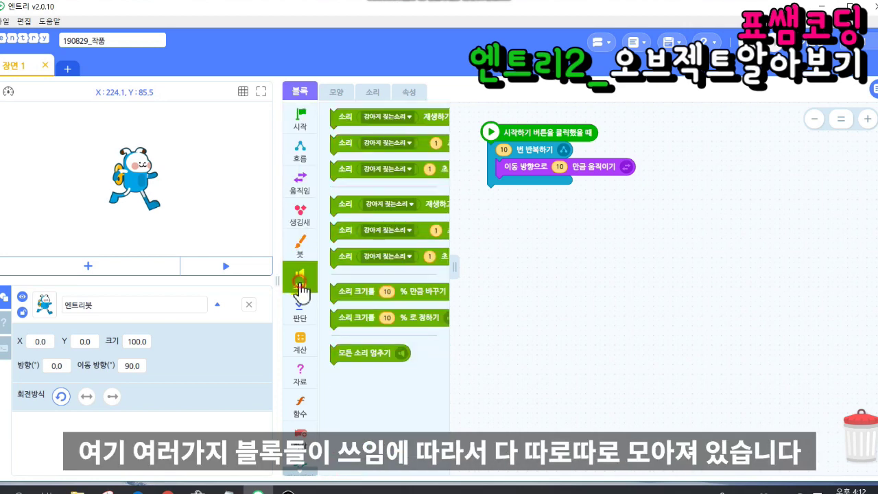
pyautogui.click(299, 312)
pyautogui.click(300, 347)
pyautogui.click(300, 370)
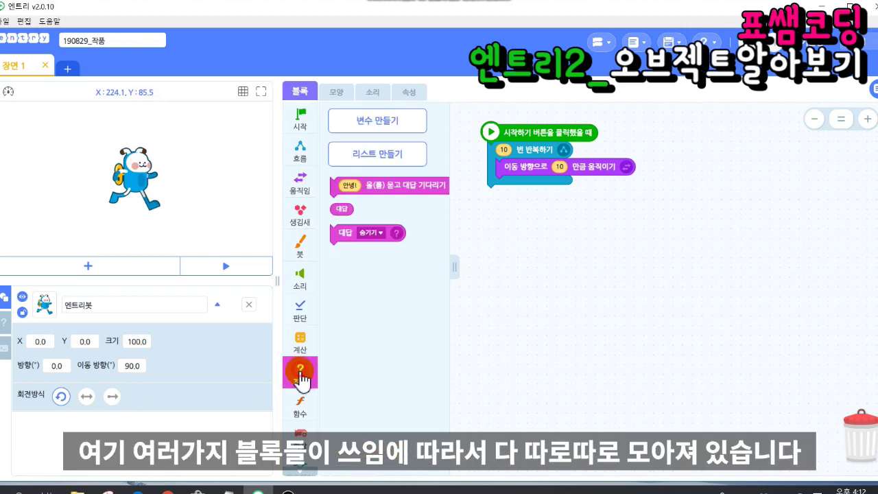
pyautogui.click(299, 407)
pyautogui.click(305, 429)
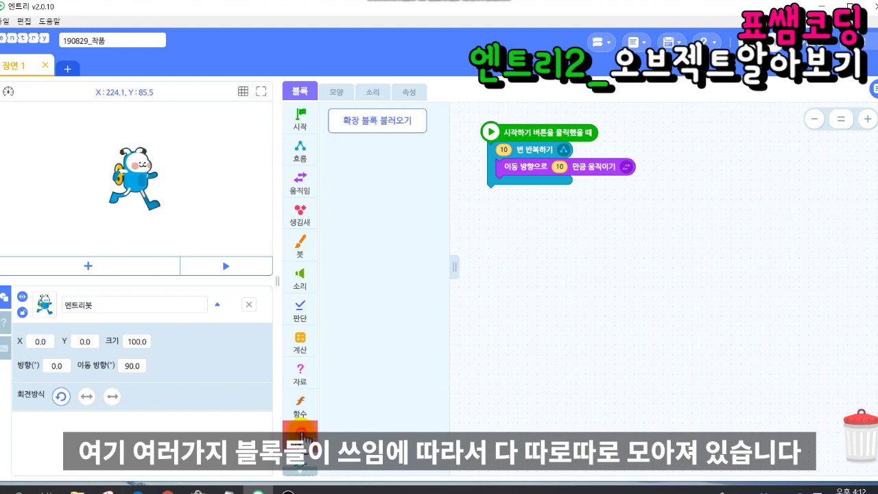
pyautogui.click(301, 184)
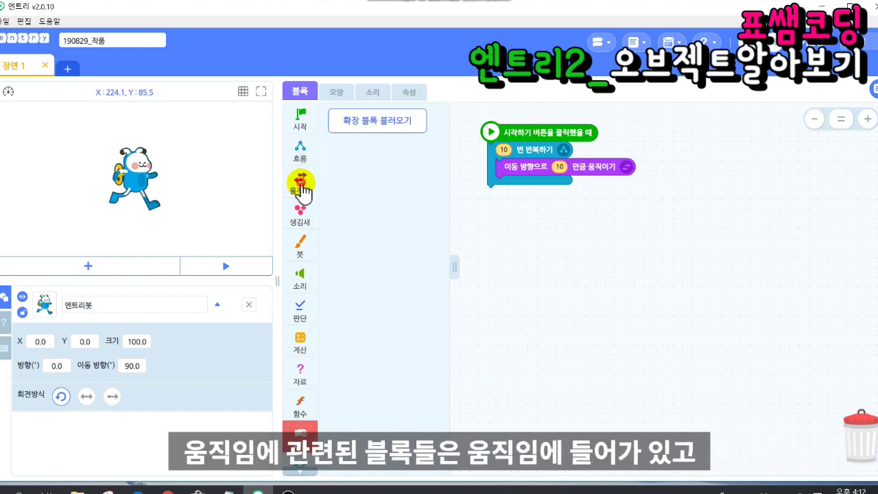
pyautogui.click(310, 223)
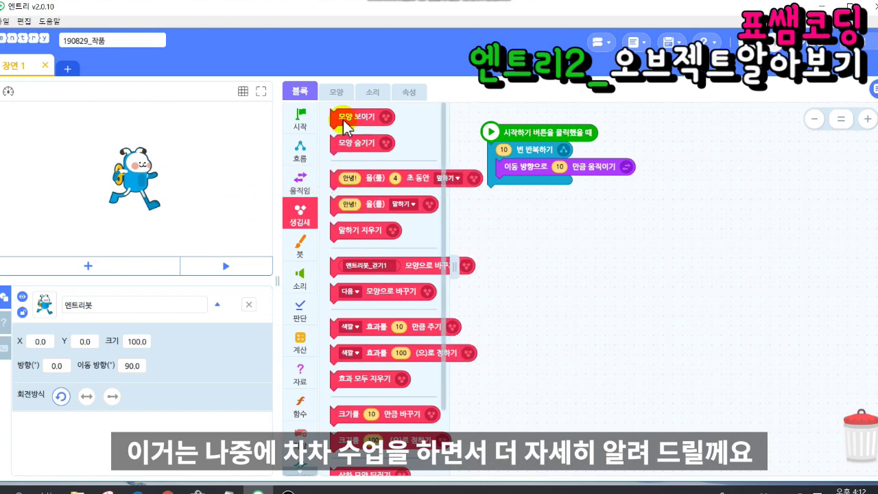
pyautogui.click(306, 122)
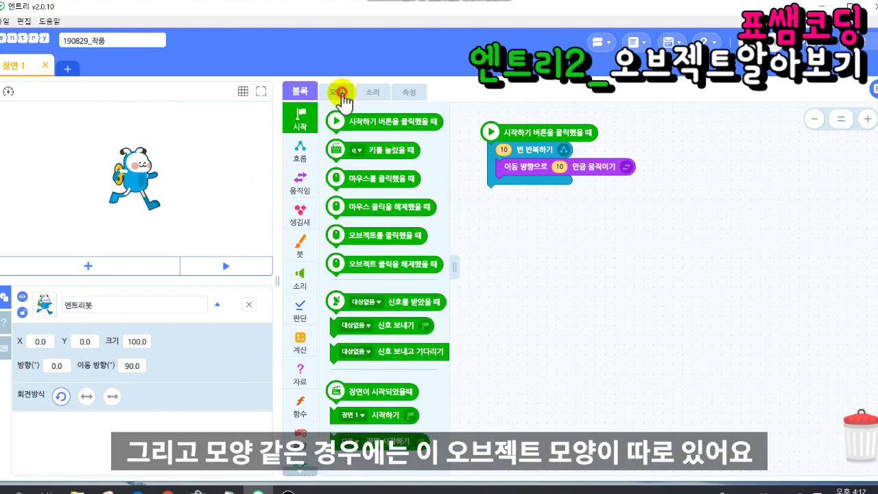
# Switch 엔트리봇 back and forth between the shapes 엔트리봇_걷기1 and 엔트리봇_걷기2, finishing on 엔트리봇_걷기2.
pyautogui.click(341, 94)
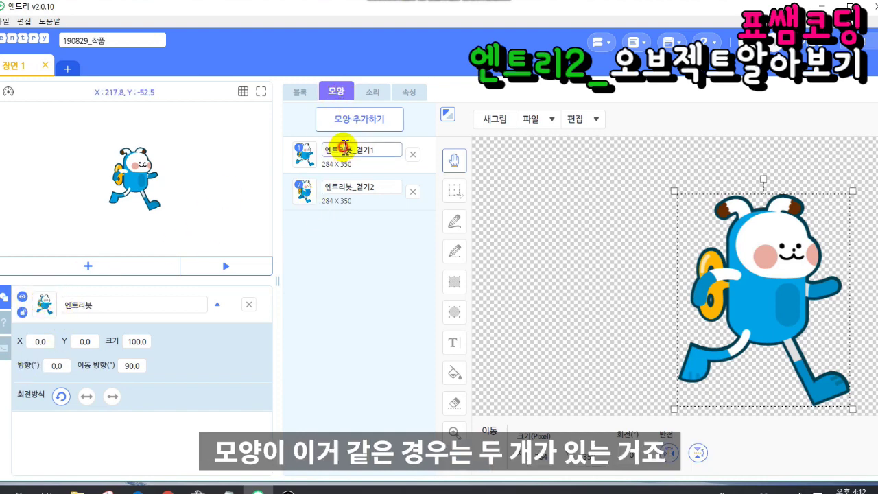
pyautogui.click(349, 185)
pyautogui.click(359, 147)
pyautogui.click(359, 183)
pyautogui.click(360, 147)
pyautogui.click(359, 183)
pyautogui.click(360, 149)
pyautogui.click(359, 184)
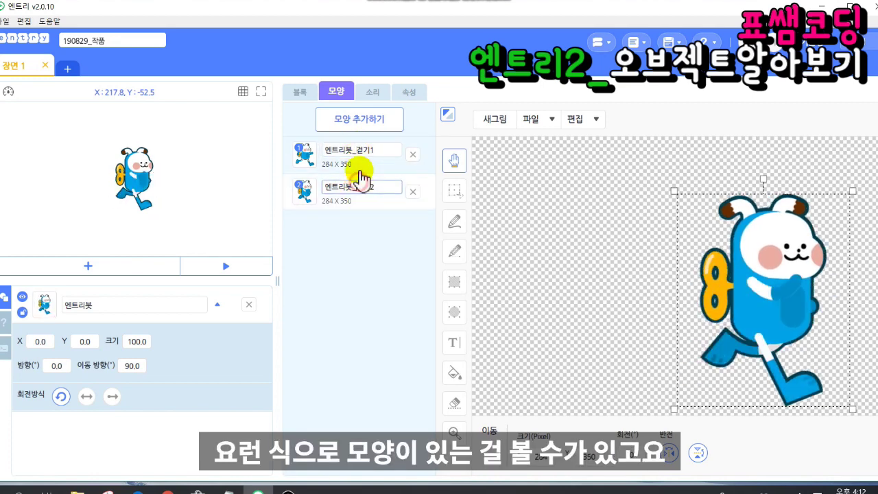
# Play 엔트리봇's 강아지 짖는소리 sound and view the library of sounds that can be added, without adding one.
pyautogui.click(372, 92)
pyautogui.click(306, 156)
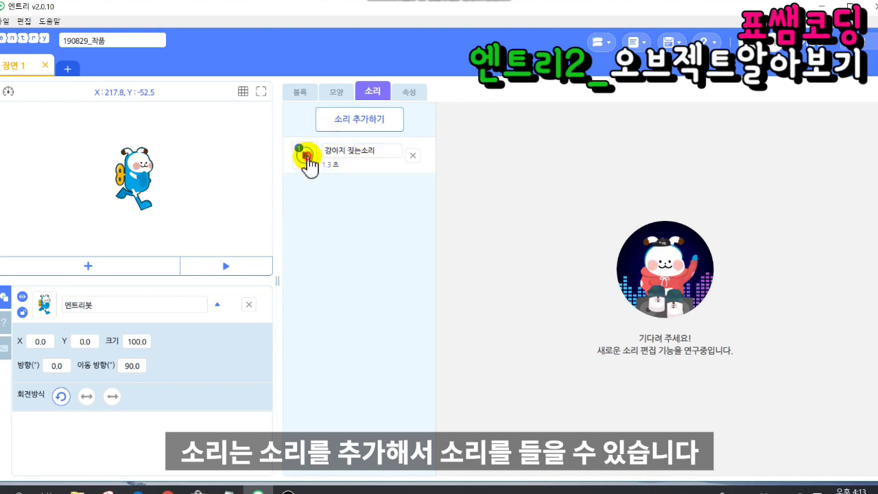
pyautogui.click(336, 120)
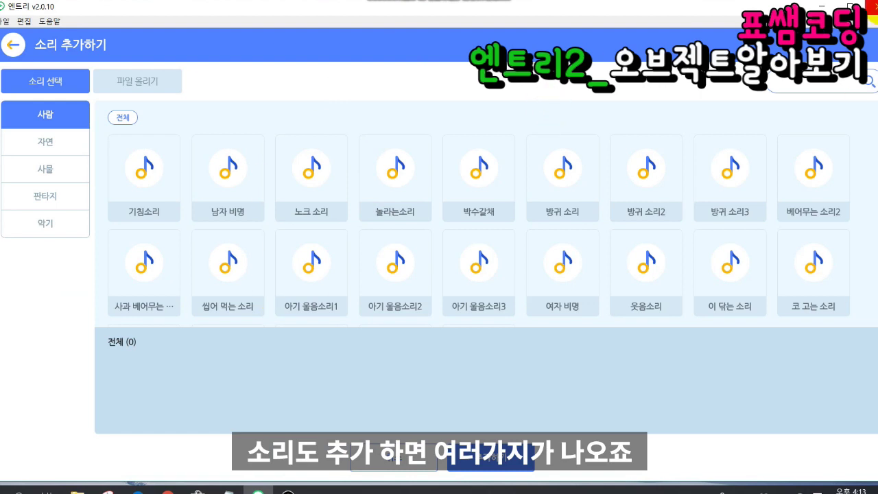
pyautogui.click(12, 44)
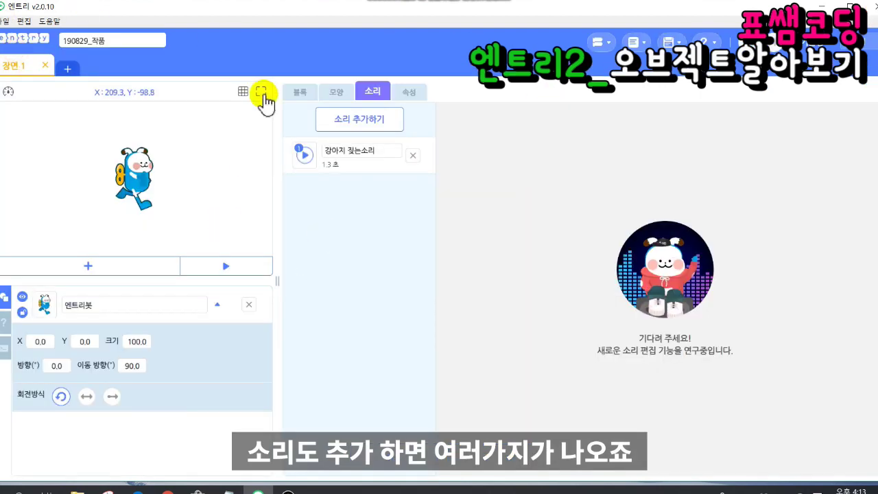
# View the object's properties and open the form for adding a signal, without creating one.
pyautogui.click(409, 93)
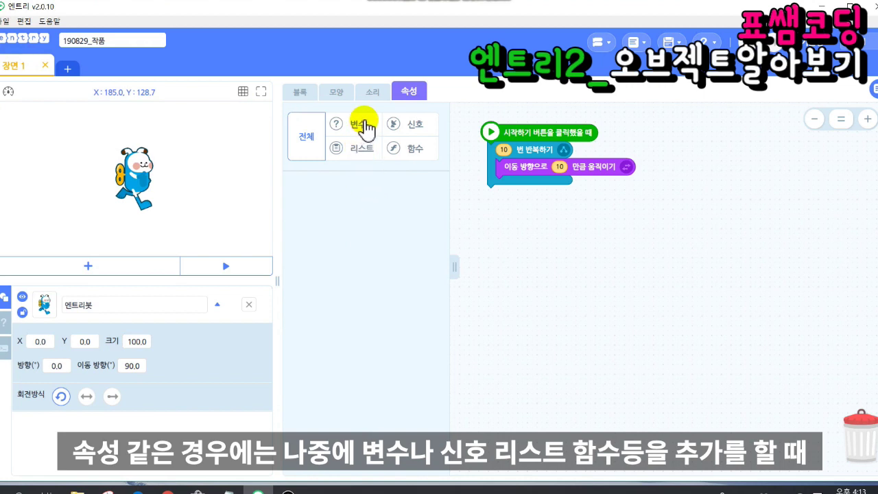
pyautogui.click(410, 123)
pyautogui.click(371, 196)
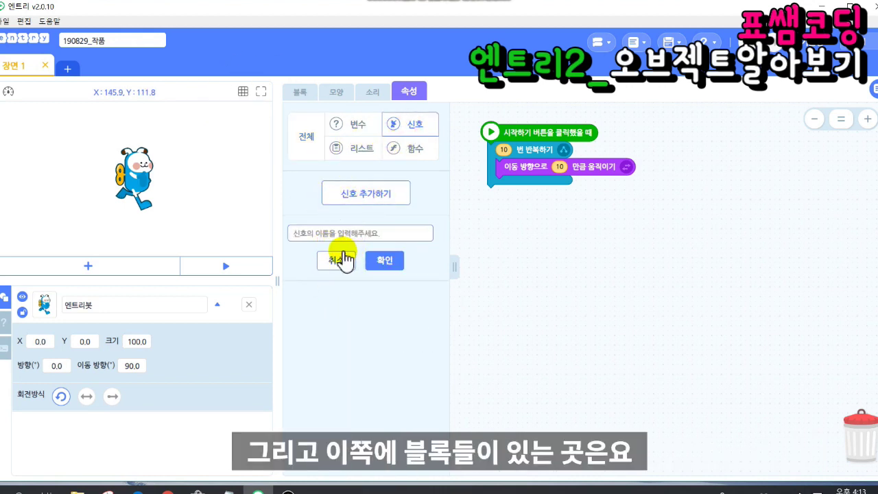
pyautogui.click(521, 318)
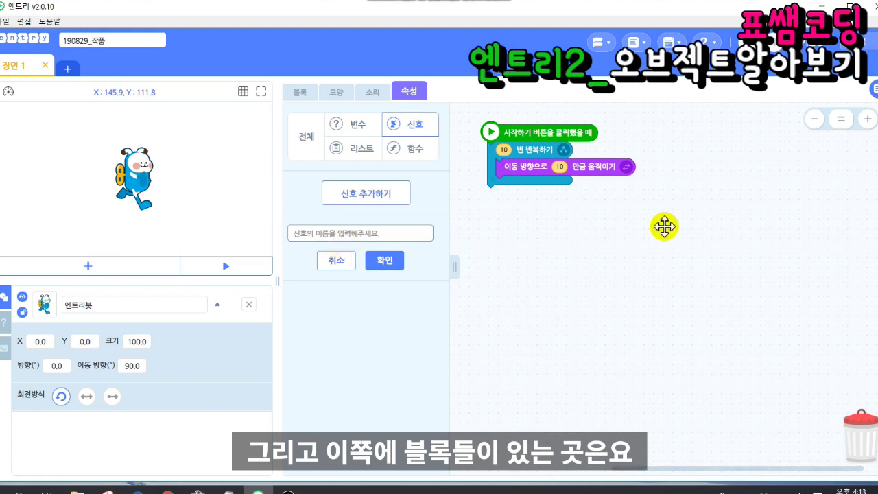
# Run the script that moves 엔트리봇 twice, stopping it after each run.
pyautogui.click(488, 133)
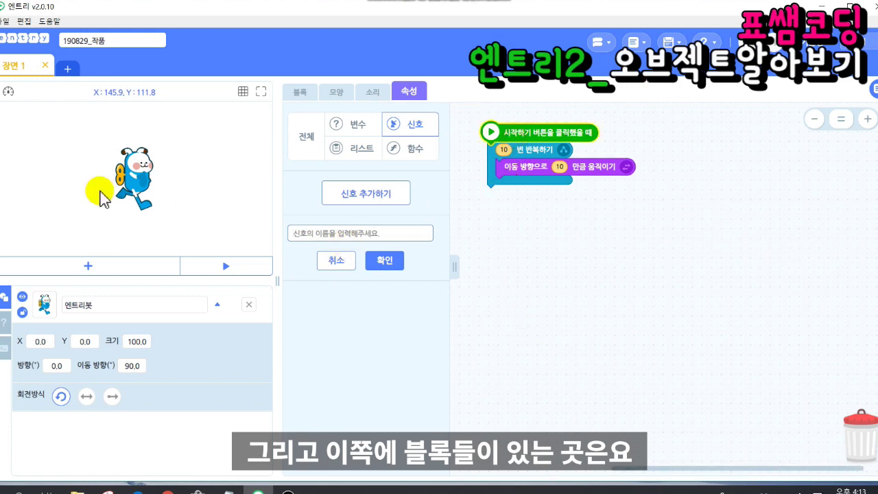
pyautogui.click(228, 267)
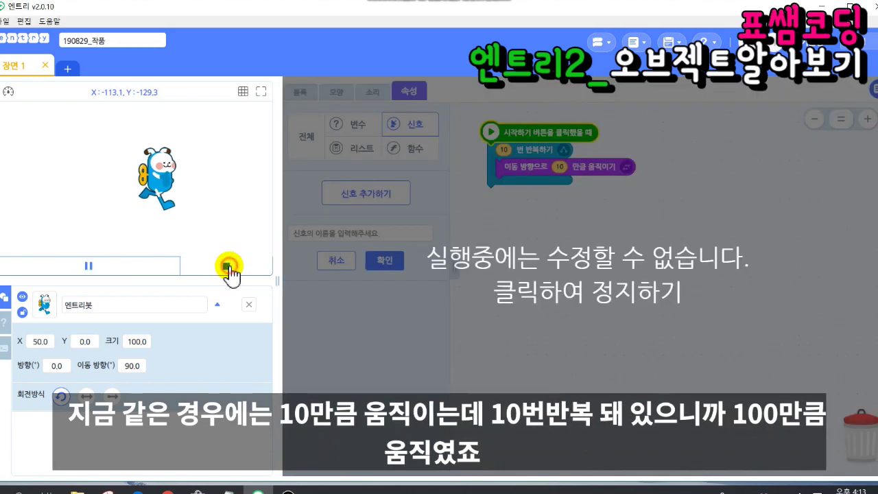
pyautogui.click(227, 266)
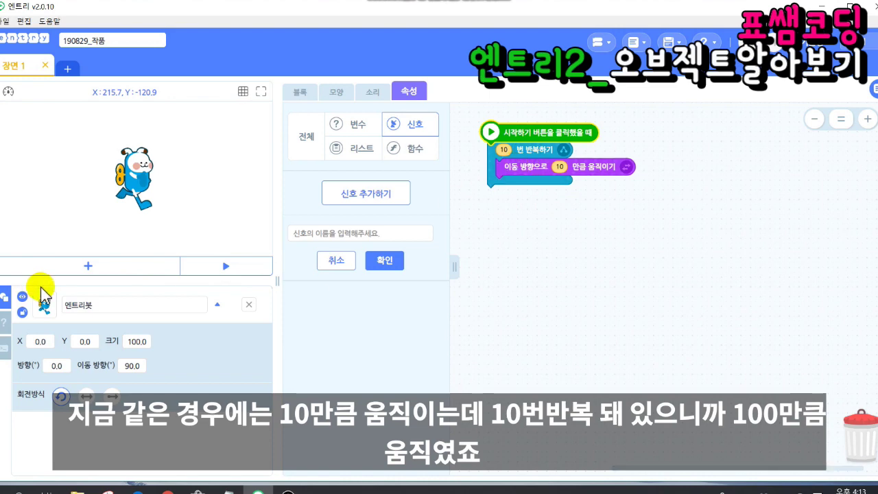
pyautogui.click(208, 265)
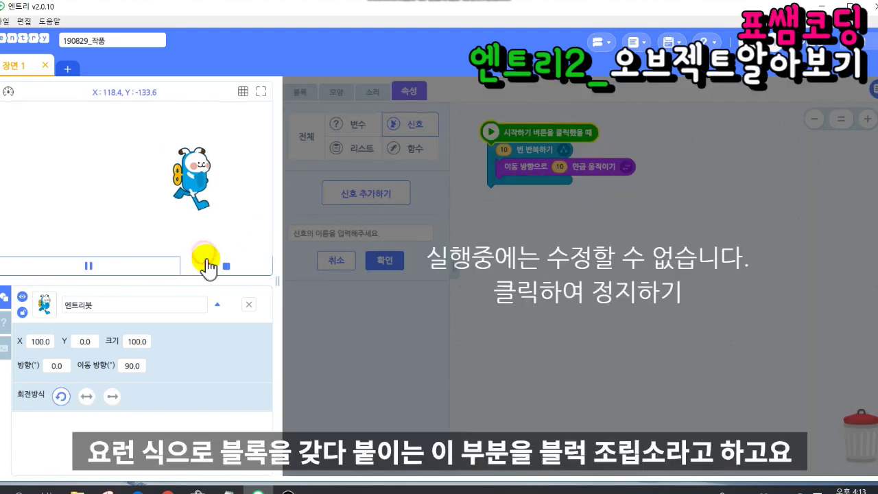
pyautogui.click(209, 262)
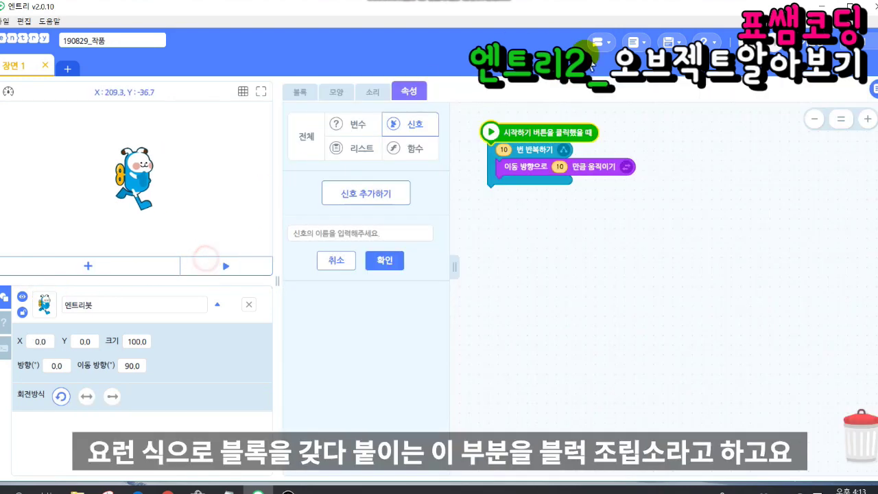
# Show the start blocks again and check the options for coding mode, new or offline projects, and saving.
pyautogui.click(300, 91)
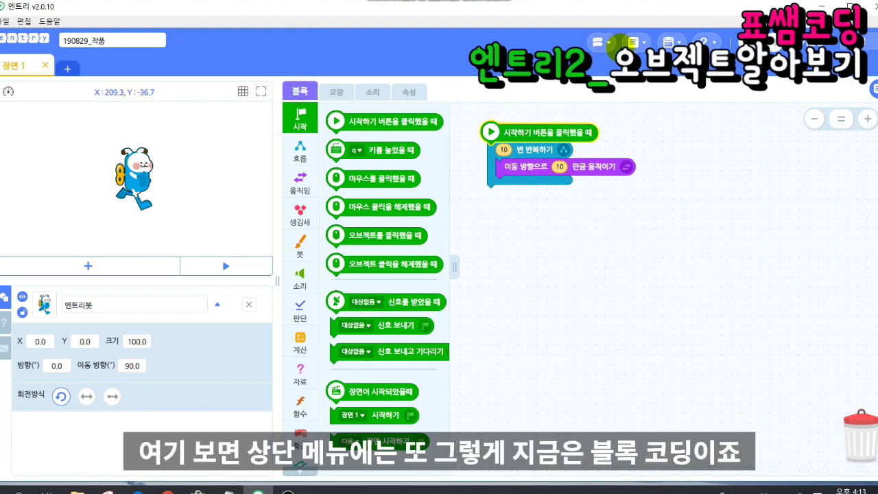
pyautogui.click(608, 45)
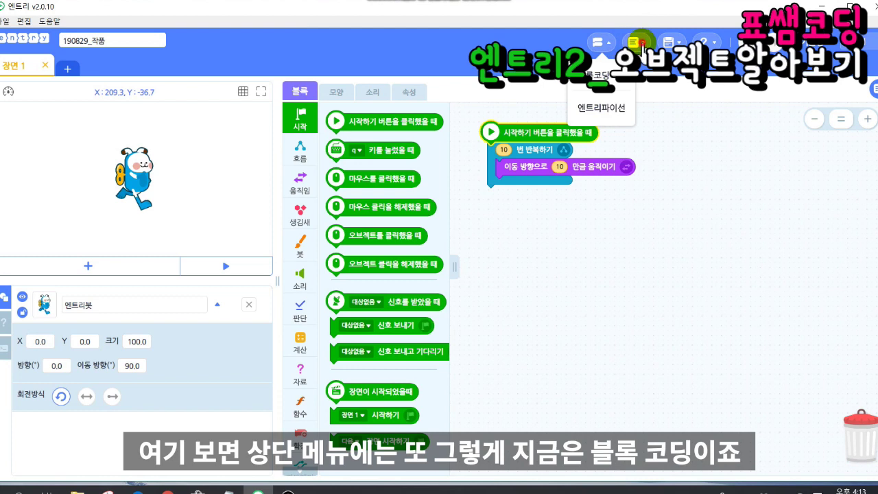
pyautogui.click(639, 44)
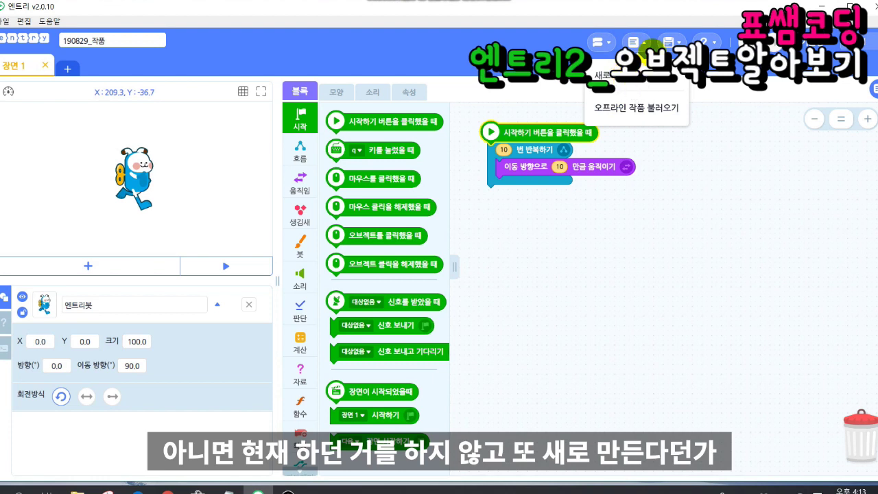
pyautogui.click(675, 41)
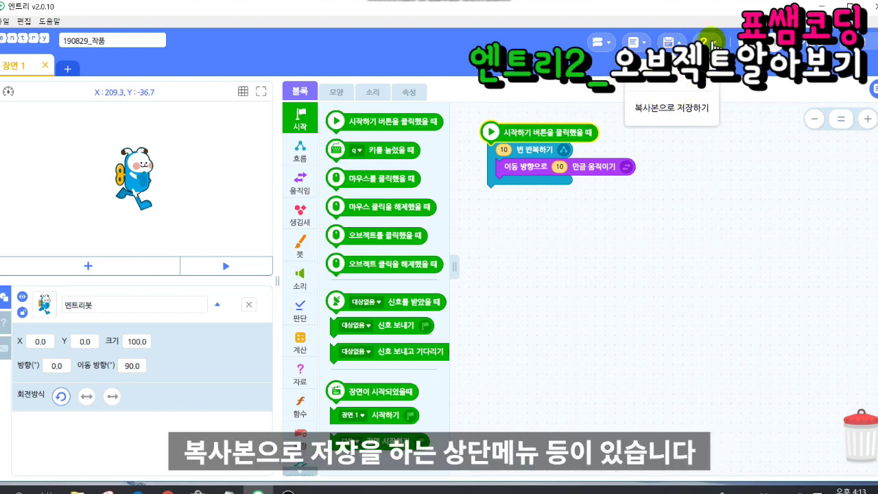
pyautogui.click(793, 68)
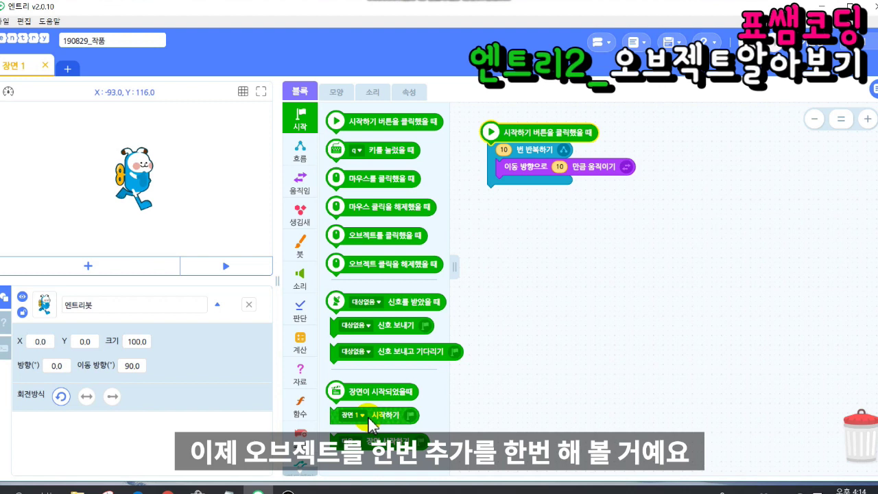
# Add the 강아지 object from the animal category to the scene.
pyautogui.click(88, 267)
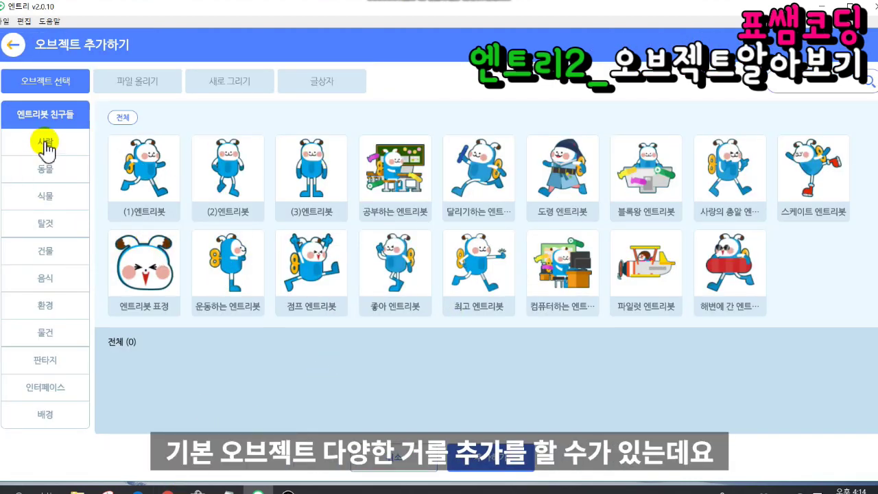
pyautogui.click(62, 176)
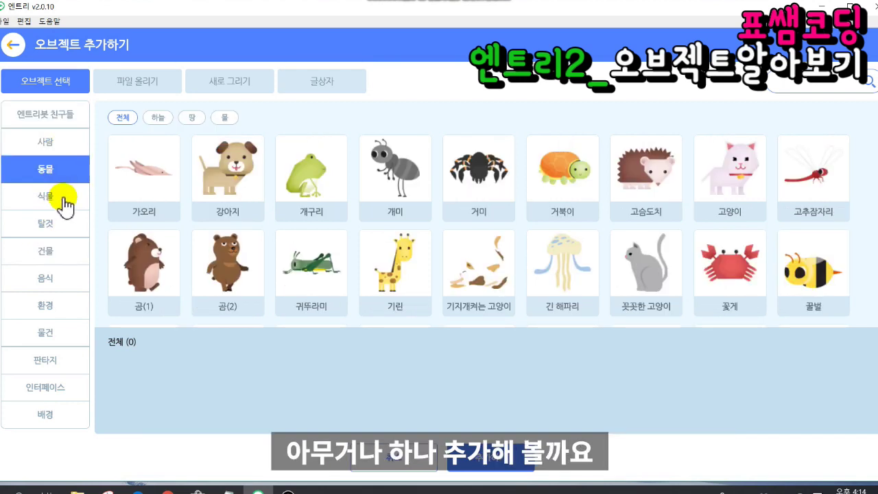
pyautogui.click(240, 175)
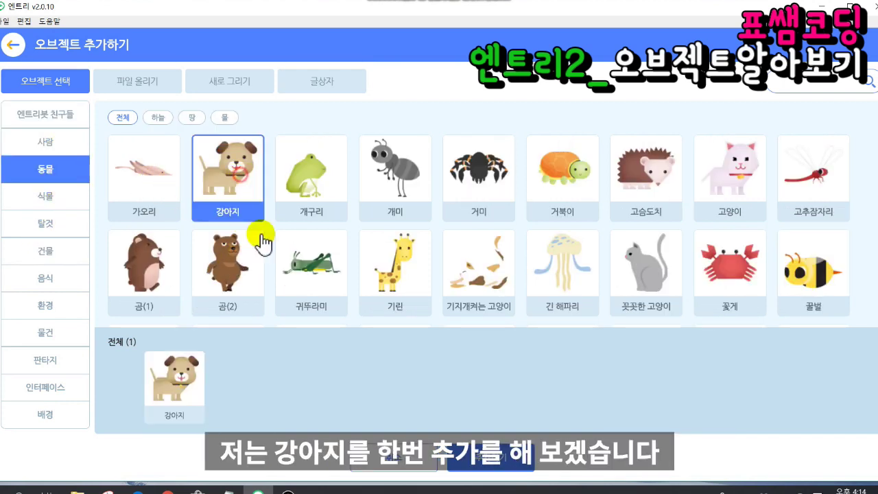
pyautogui.click(497, 468)
# Arrange the objects side by side on the stage, with 엔트리봇 at about X -57, Y -12 and 강아지 to its right.
pyautogui.moveTo(131, 202); pyautogui.dragTo(206, 177)
pyautogui.click(64, 170)
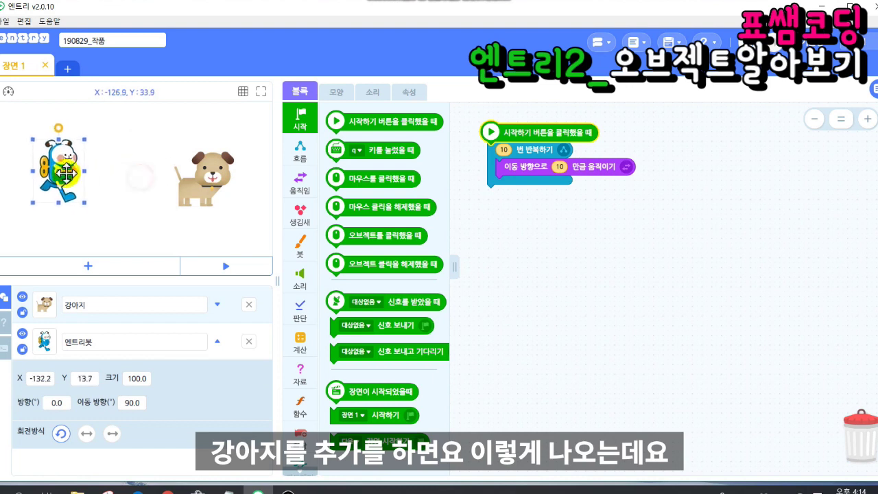
pyautogui.moveTo(214, 172); pyautogui.dragTo(165, 170)
pyautogui.moveTo(77, 180); pyautogui.dragTo(120, 173)
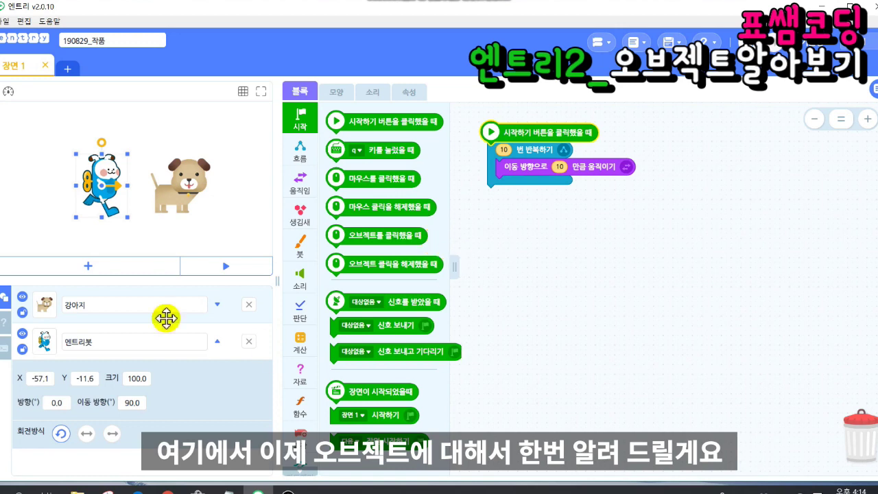
# Add the flower field background 꽃밭(3) from the background category to the scene.
pyautogui.click(144, 265)
pyautogui.click(72, 416)
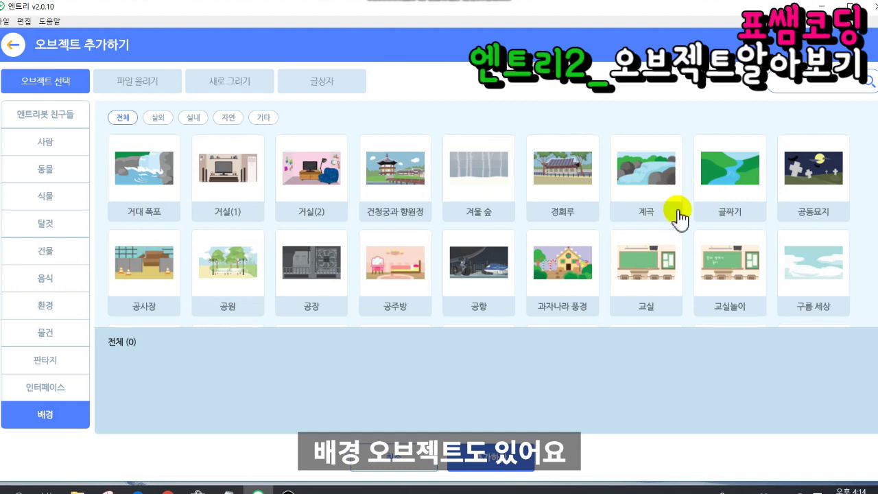
pyautogui.scroll(-2, 506, 252)
pyautogui.scroll(-1, 470, 235)
pyautogui.click(480, 186)
pyautogui.click(502, 466)
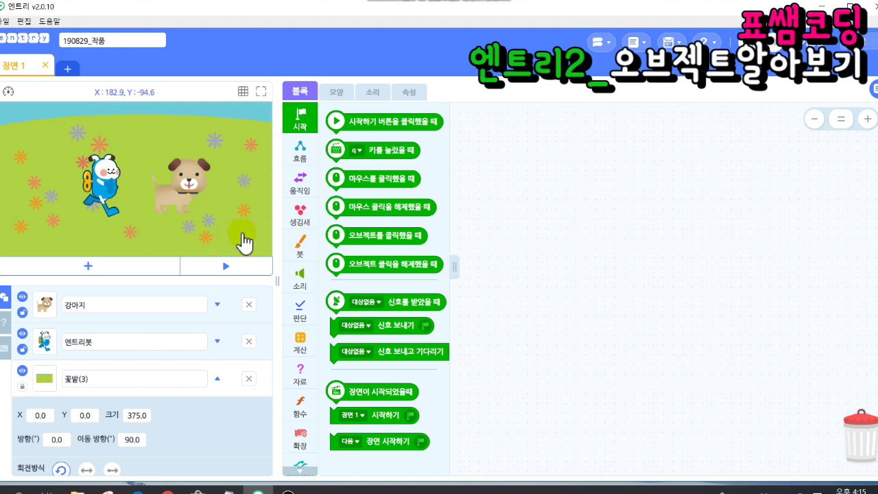
# View the text box options for adding an object and return to the scene without adding one.
pyautogui.click(128, 265)
pyautogui.click(330, 88)
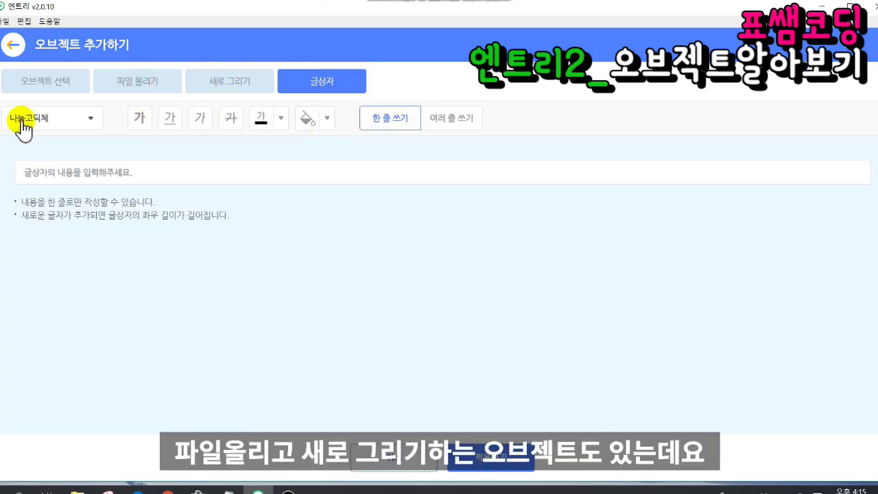
pyautogui.click(13, 43)
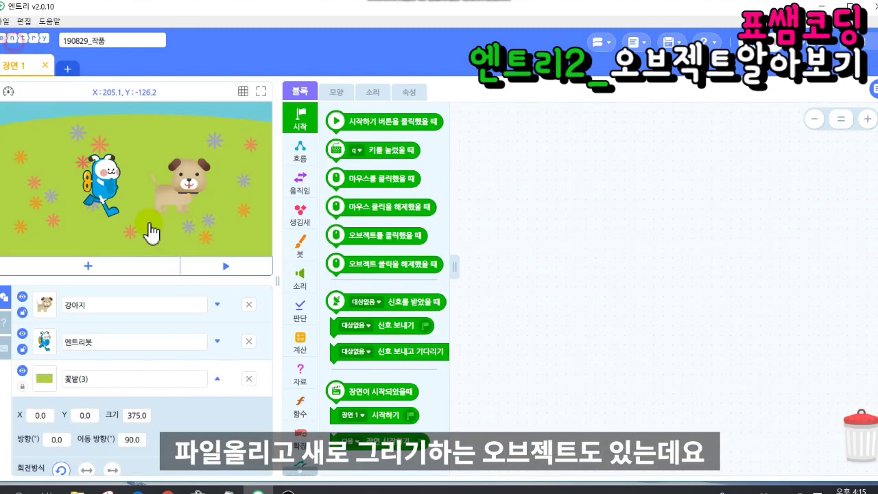
# Enlarge 엔트리봇 to size 140 and place it at about X -92, Y -7 on the stage.
pyautogui.click(106, 213)
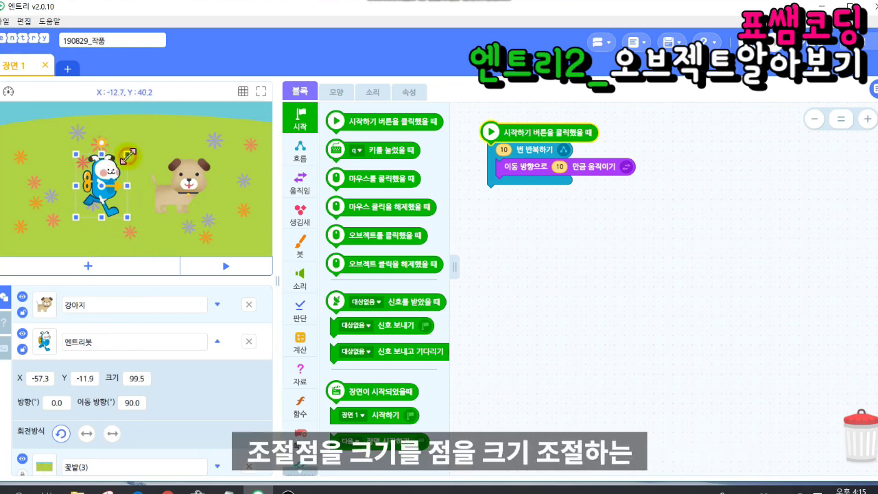
pyautogui.moveTo(128, 154); pyautogui.dragTo(129, 152)
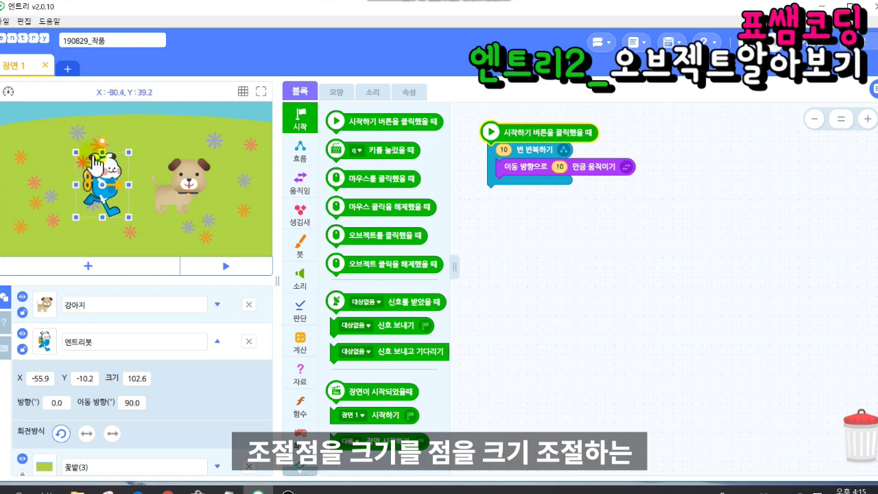
pyautogui.moveTo(128, 183); pyautogui.dragTo(179, 163)
pyautogui.moveTo(125, 161); pyautogui.dragTo(95, 171)
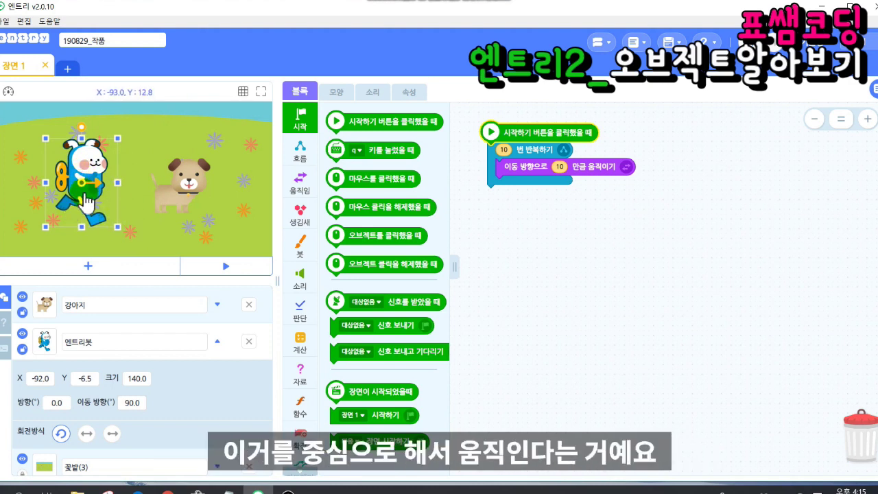
# Shift 엔트리봇's center point down to its foot and back to mid-body, and run the project once.
pyautogui.moveTo(110, 182)
pyautogui.mouseDown()
pyautogui.moveTo(82, 208)
pyautogui.moveTo(79, 172)
pyautogui.moveTo(112, 175)
pyautogui.moveTo(91, 221)
pyautogui.mouseUp()
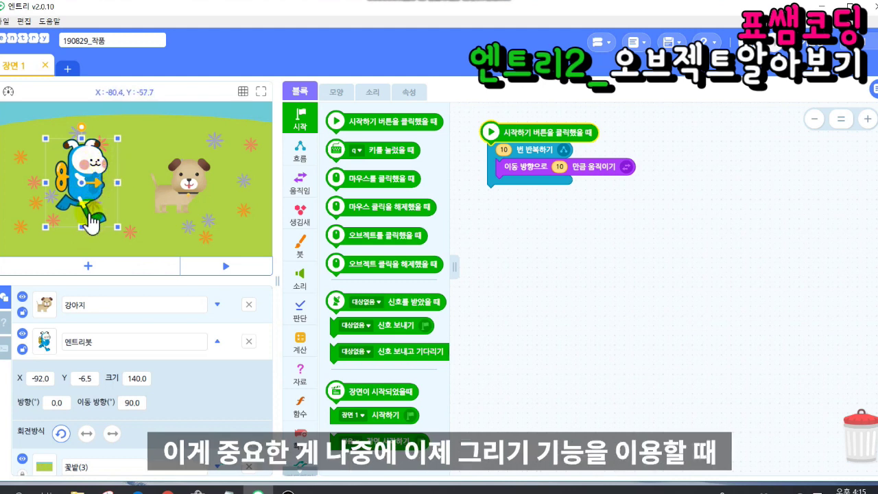
pyautogui.moveTo(89, 221); pyautogui.dragTo(85, 186)
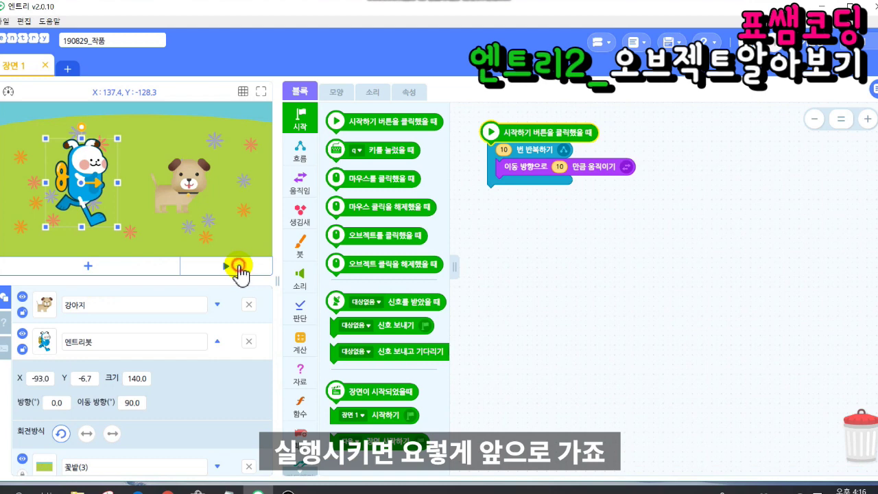
pyautogui.click(238, 267)
pyautogui.click(235, 267)
# Turn 엔트리봇's movement direction arrow to about 268° with the object at about X -95, Y -14, and run the project to test it.
pyautogui.moveTo(96, 190); pyautogui.dragTo(95, 194)
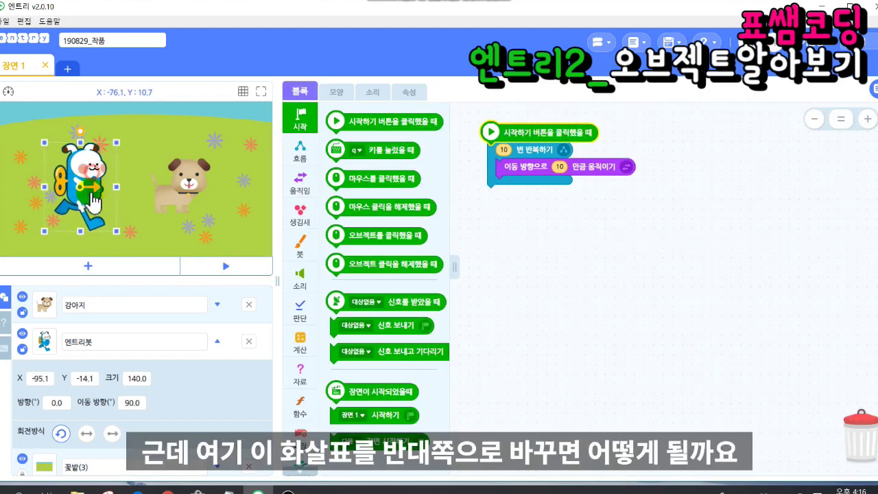
pyautogui.moveTo(74, 226); pyautogui.dragTo(42, 192)
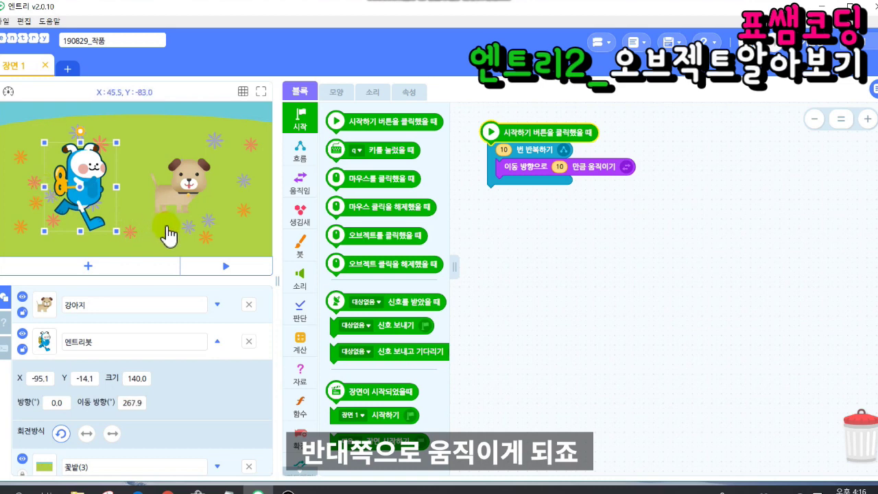
pyautogui.click(226, 267)
pyautogui.click(226, 266)
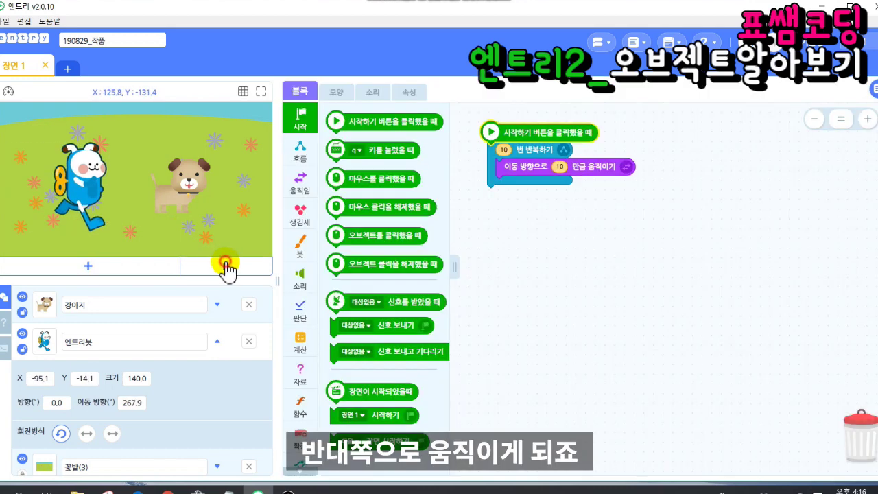
pyautogui.click(227, 267)
pyautogui.click(218, 266)
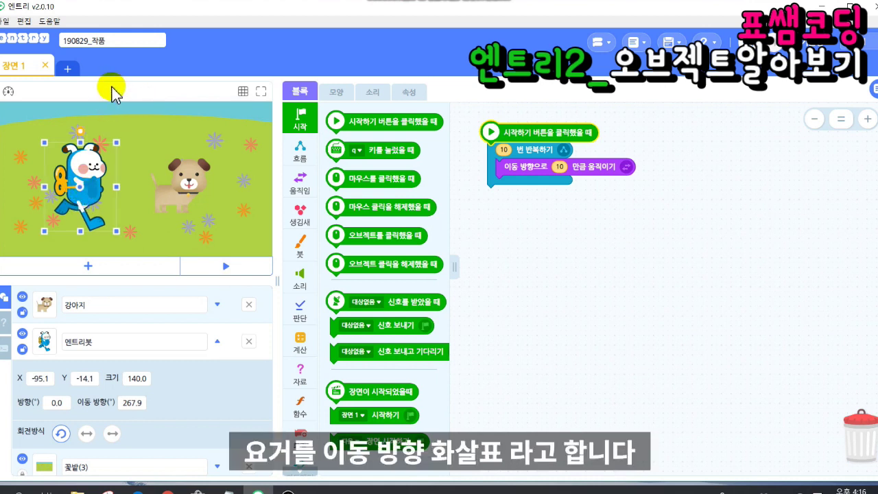
# Rotate 엔트리봇 with its direction point and bring it back nearly upright, at about 0.6°.
pyautogui.moveTo(81, 128)
pyautogui.mouseDown()
pyautogui.moveTo(111, 164)
pyautogui.moveTo(93, 232)
pyautogui.moveTo(24, 122)
pyautogui.moveTo(55, 113)
pyautogui.moveTo(79, 130)
pyautogui.mouseUp()
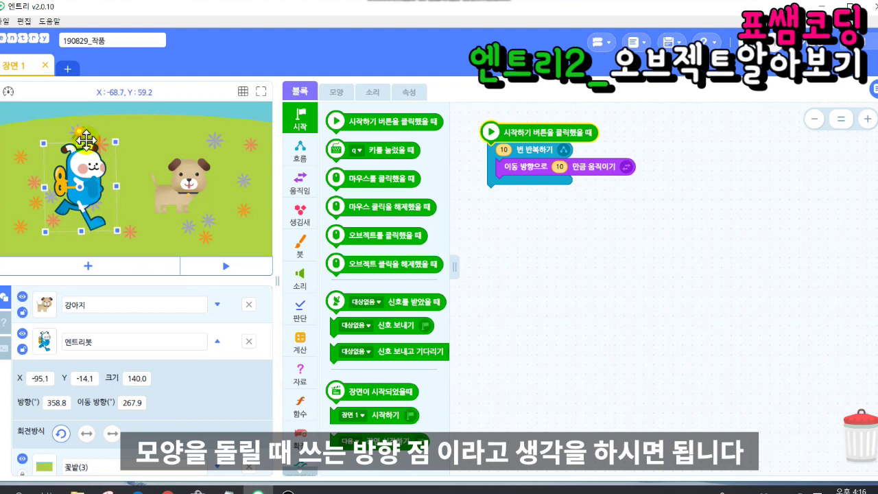
pyautogui.moveTo(81, 127); pyautogui.dragTo(81, 130)
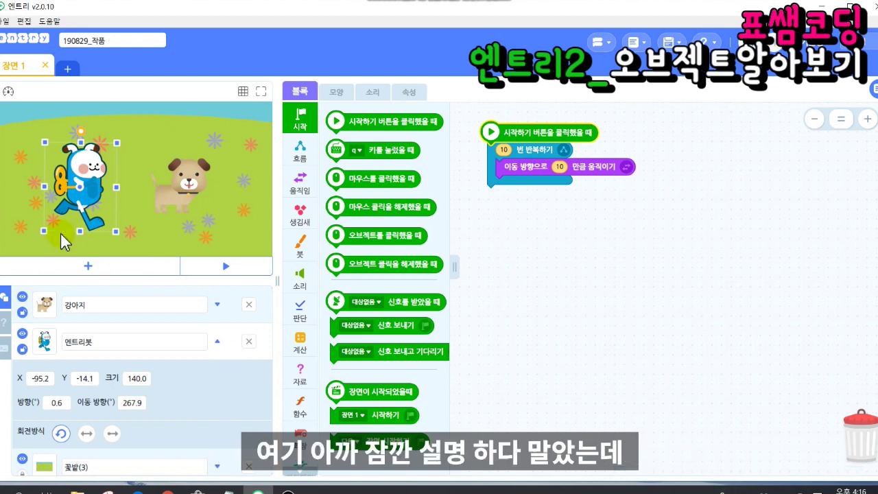
# Add a new object made by drawing and choose the Rectangle tool in its empty shape canvas.
pyautogui.click(88, 268)
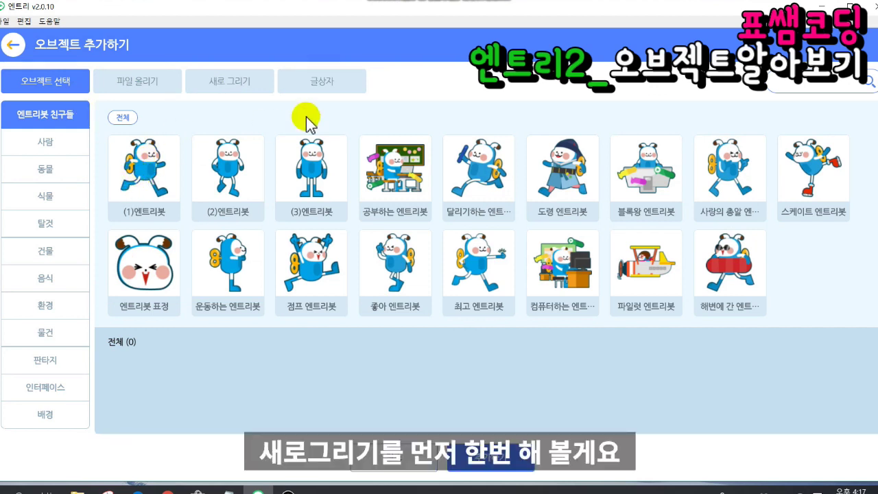
pyautogui.click(231, 86)
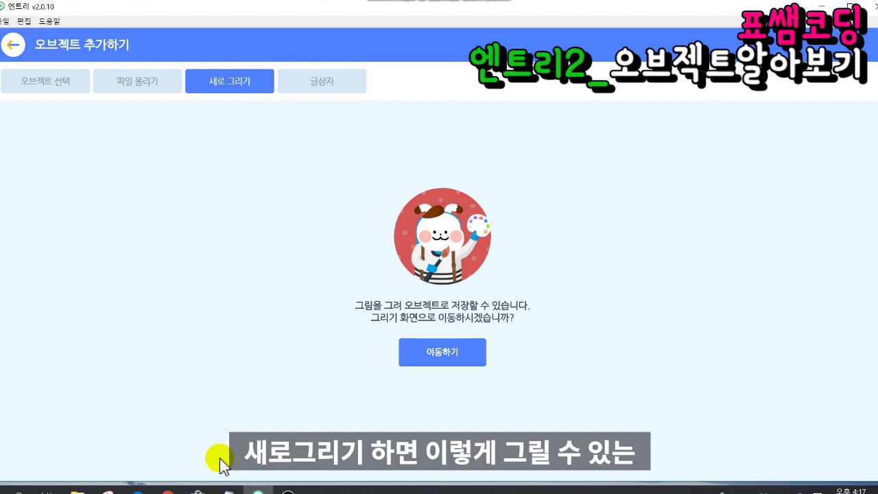
pyautogui.click(443, 354)
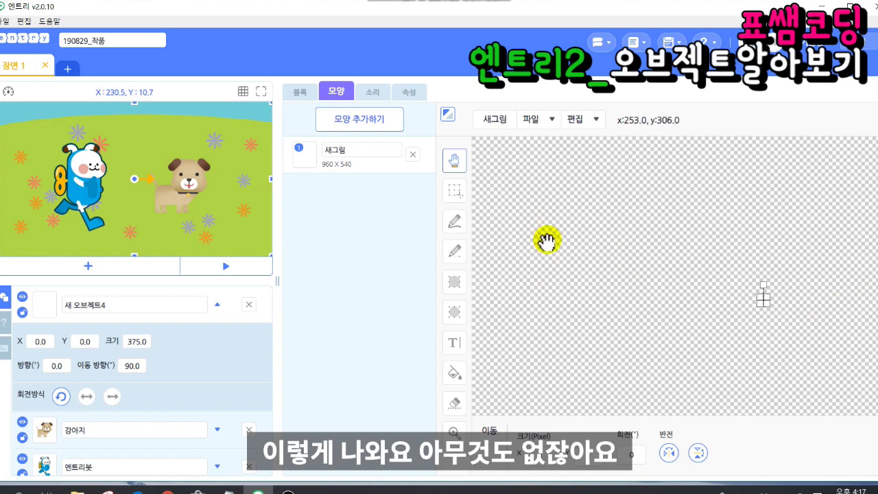
pyautogui.click(456, 284)
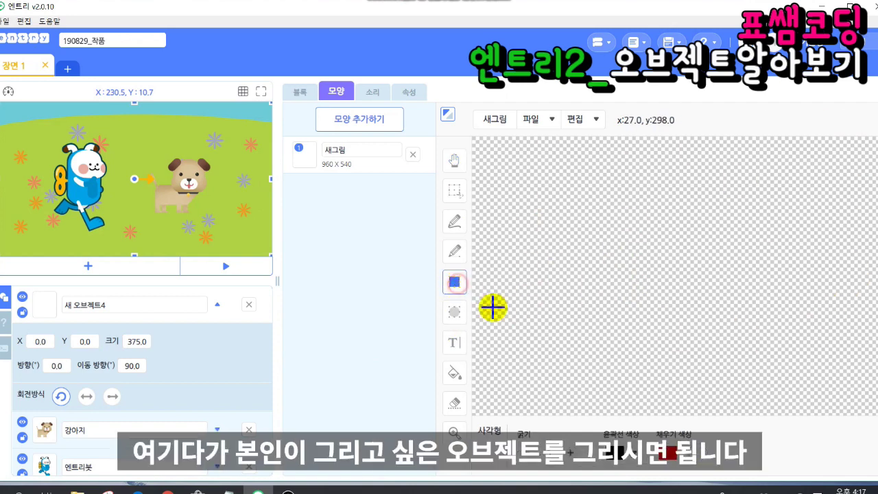
# Set the rectangle's outline color to blue with hue 240, saturation 71 and brightness 80.
pyautogui.click(635, 454)
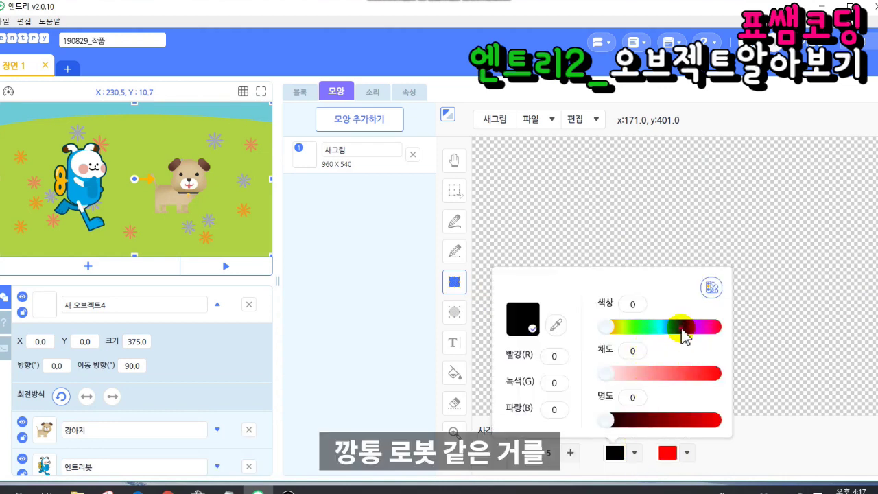
pyautogui.click(532, 328)
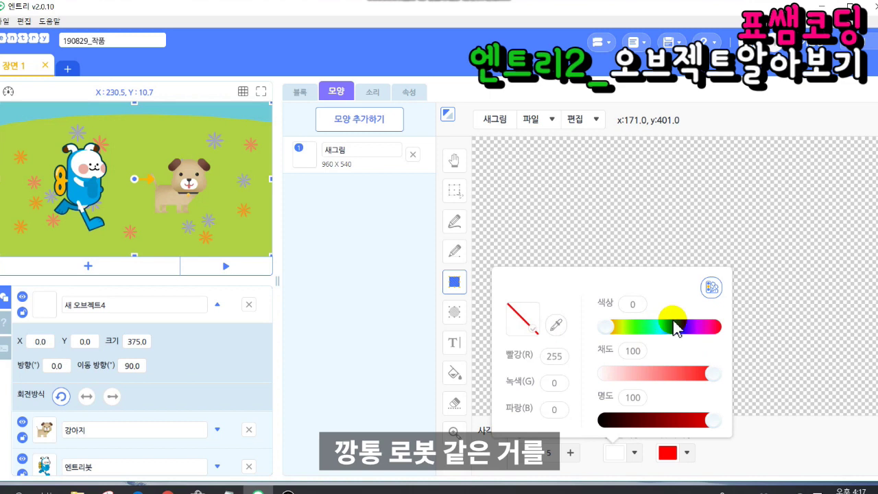
pyautogui.click(525, 323)
pyautogui.click(684, 330)
pyautogui.moveTo(612, 332); pyautogui.dragTo(686, 330)
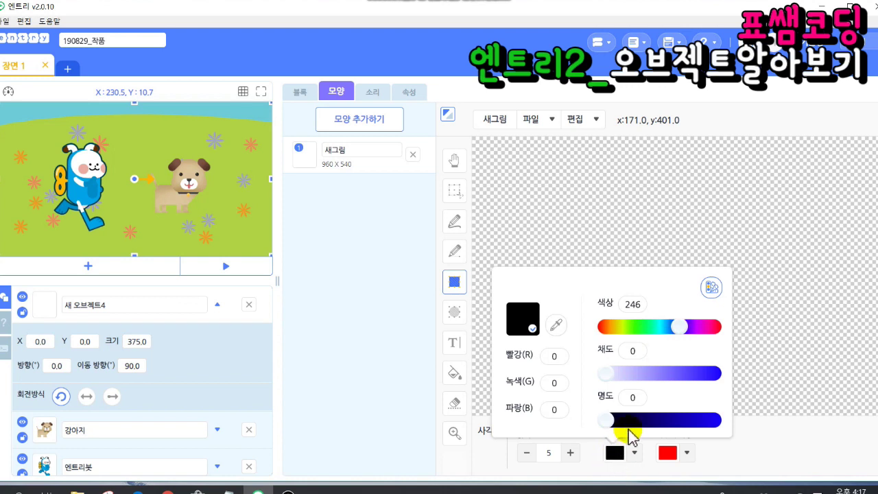
pyautogui.click(680, 371)
pyautogui.moveTo(607, 374); pyautogui.dragTo(688, 373)
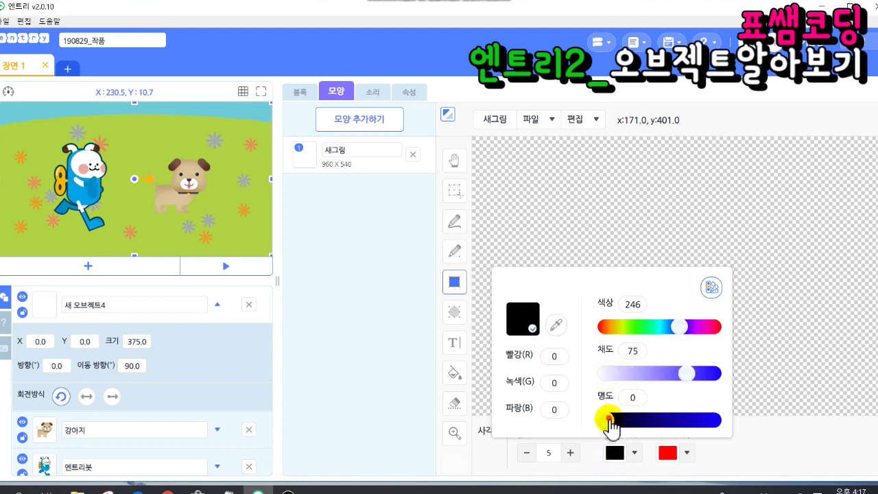
pyautogui.moveTo(609, 420); pyautogui.dragTo(686, 420)
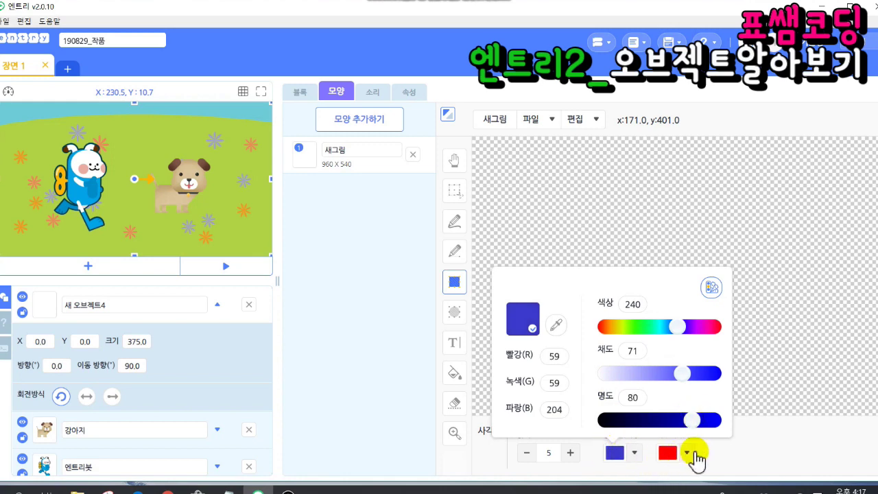
# Set the rectangle's fill color to bright blue with hue 240, saturation 77 and brightness 100.
pyautogui.click(746, 449)
pyautogui.click(686, 455)
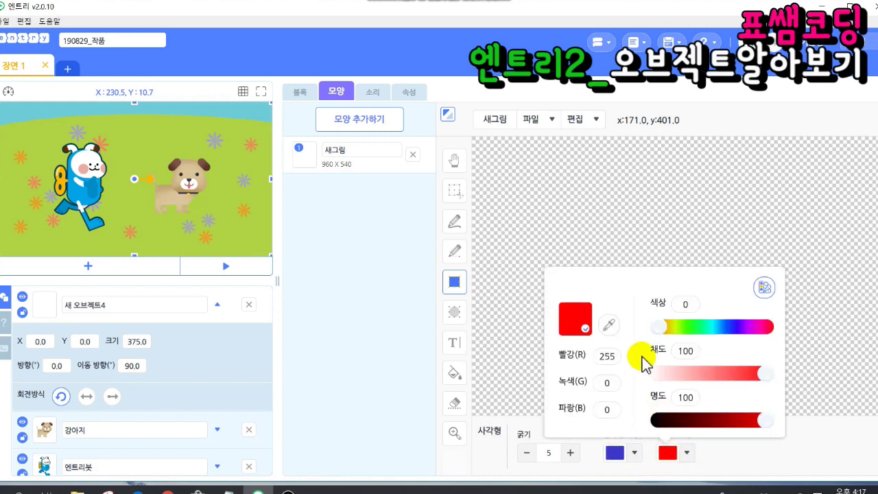
pyautogui.click(615, 456)
pyautogui.click(556, 329)
pyautogui.click(632, 199)
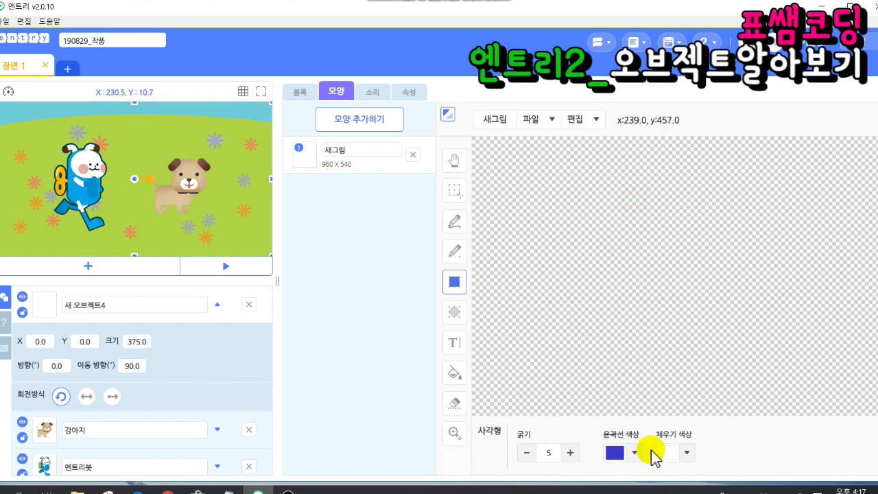
pyautogui.click(686, 455)
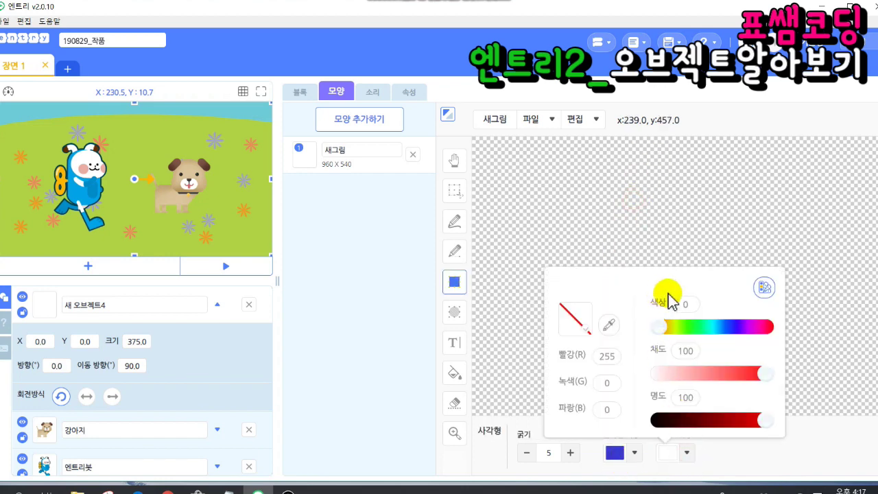
pyautogui.moveTo(744, 334); pyautogui.dragTo(664, 338)
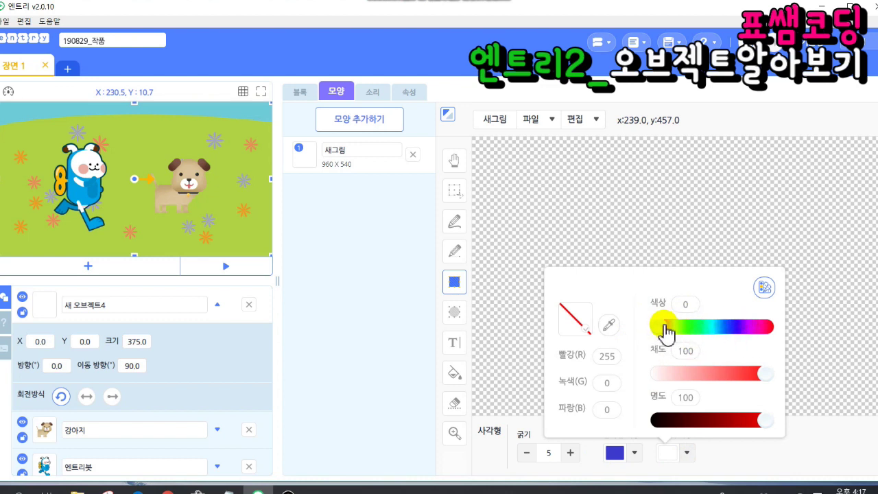
pyautogui.click(574, 320)
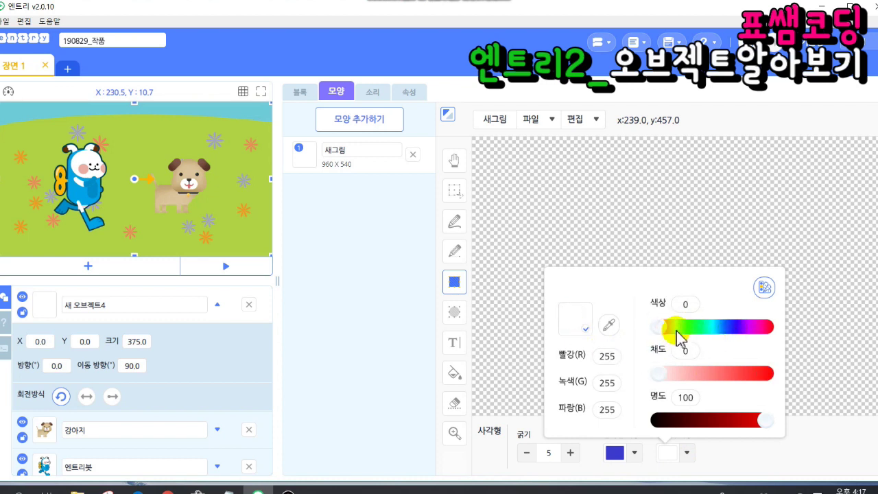
pyautogui.click(731, 326)
pyautogui.click(663, 377)
pyautogui.moveTo(666, 388); pyautogui.dragTo(731, 392)
pyautogui.click(657, 454)
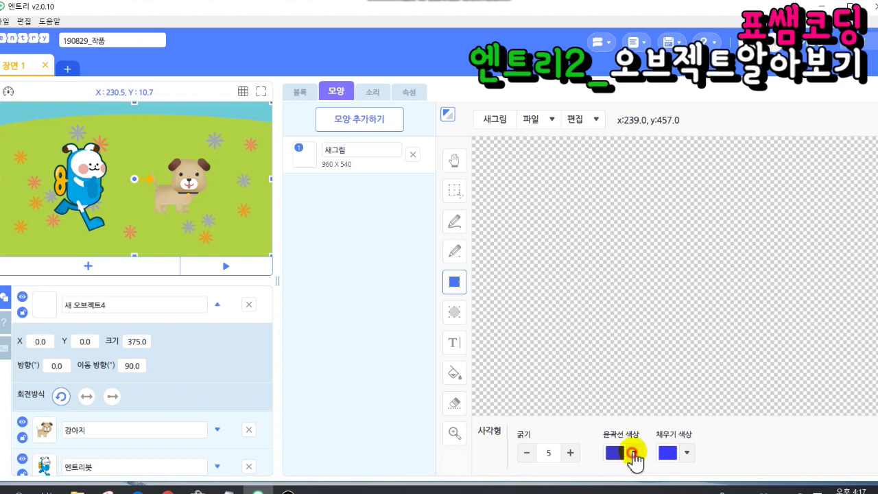
# Set the outline to no color and draw a wide blue rectangle on the canvas as the robot's face.
pyautogui.click(632, 455)
pyautogui.click(538, 334)
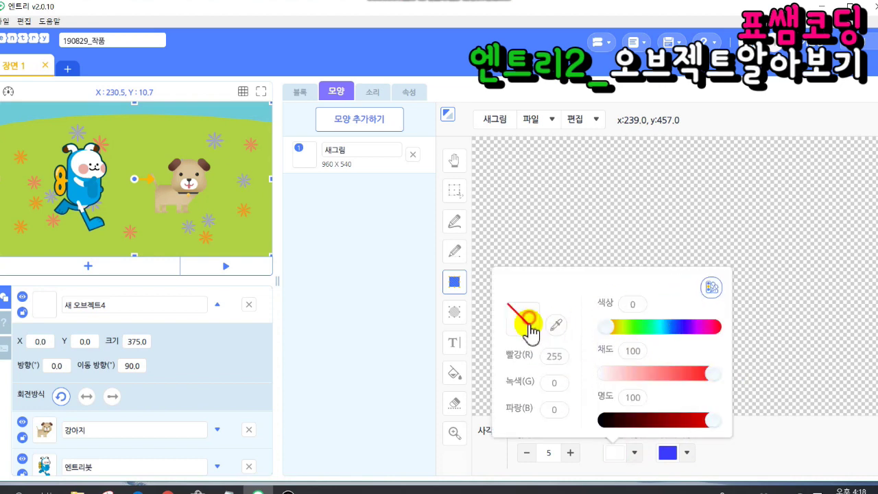
pyautogui.click(617, 221)
pyautogui.moveTo(621, 269); pyautogui.dragTo(778, 327)
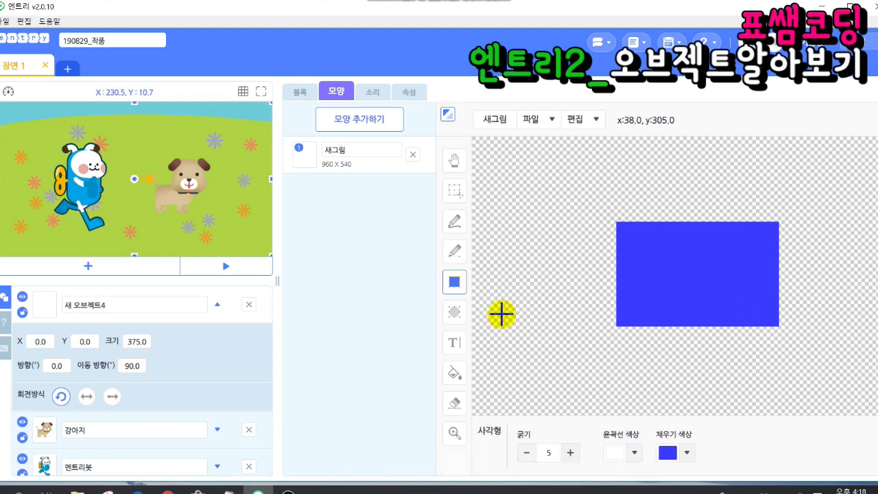
# Try a red fill with hue 0, and pick the darkest navy blue from the color palette as the fill instead.
pyautogui.click(686, 453)
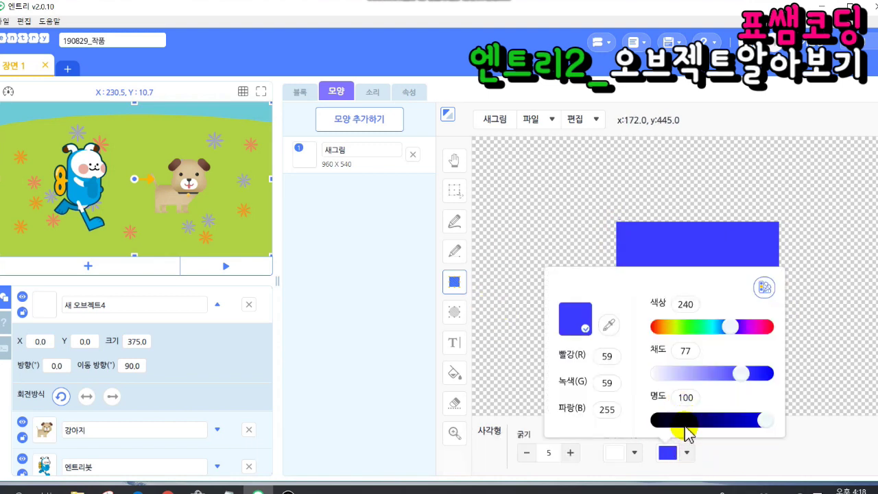
pyautogui.moveTo(736, 332); pyautogui.dragTo(796, 318)
pyautogui.click(769, 335)
pyautogui.click(667, 452)
pyautogui.click(688, 452)
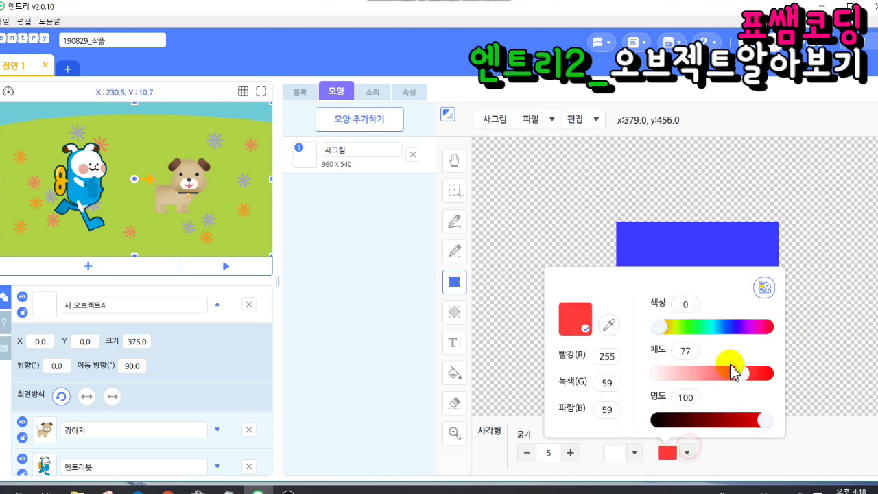
pyautogui.click(768, 287)
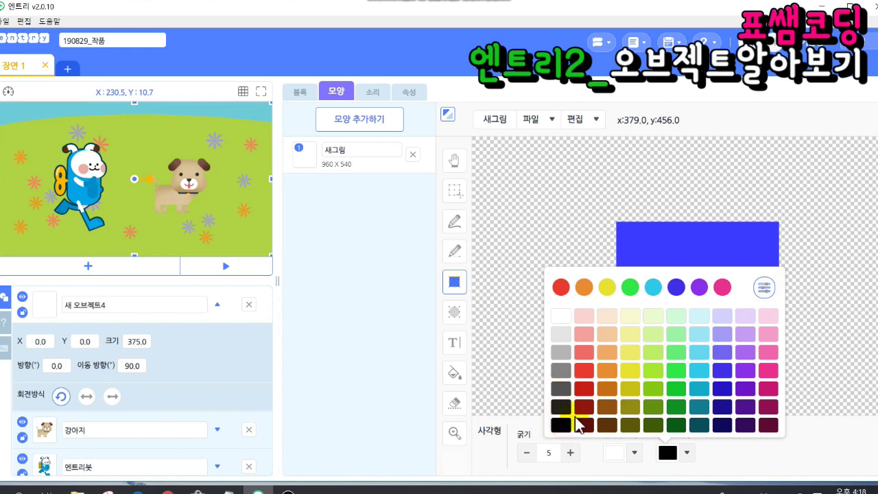
pyautogui.click(724, 426)
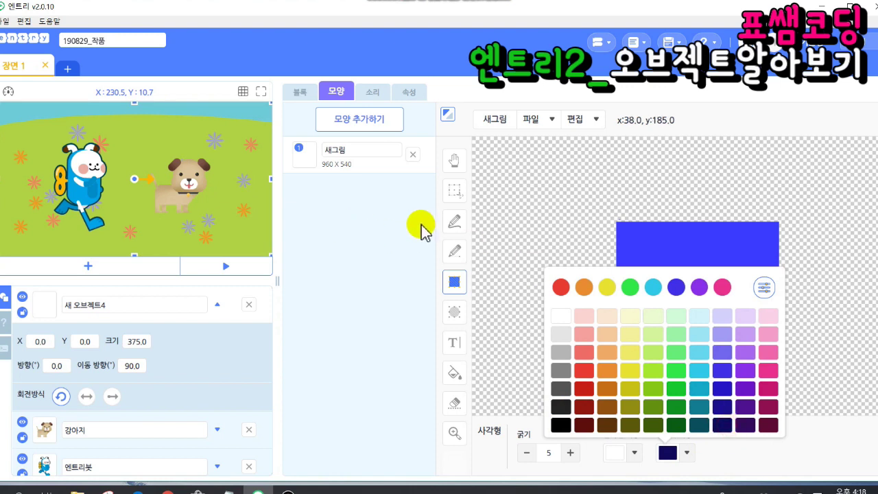
# Draw two small navy rectangles as eyes and a longer one below as the mouth on the blue face.
pyautogui.click(454, 283)
pyautogui.moveTo(641, 249)
pyautogui.mouseDown()
pyautogui.moveTo(685, 268)
pyautogui.moveTo(750, 260)
pyautogui.moveTo(767, 271)
pyautogui.mouseUp()
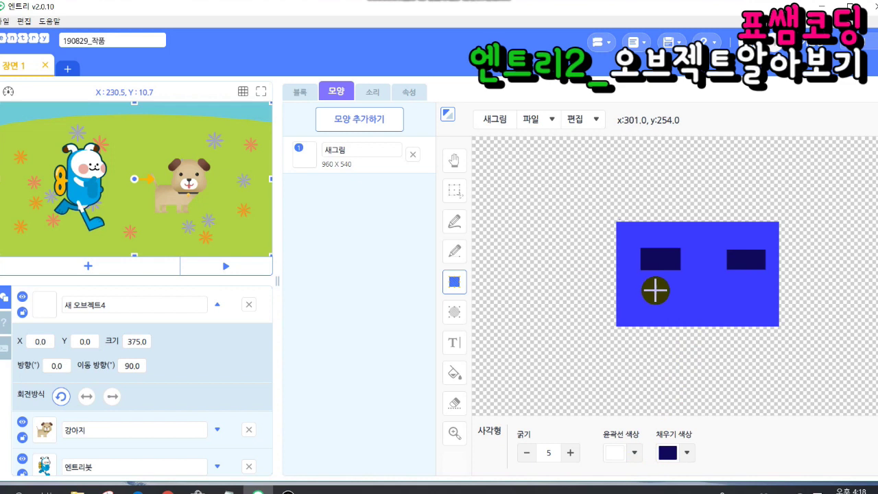
pyautogui.moveTo(664, 292); pyautogui.dragTo(752, 313)
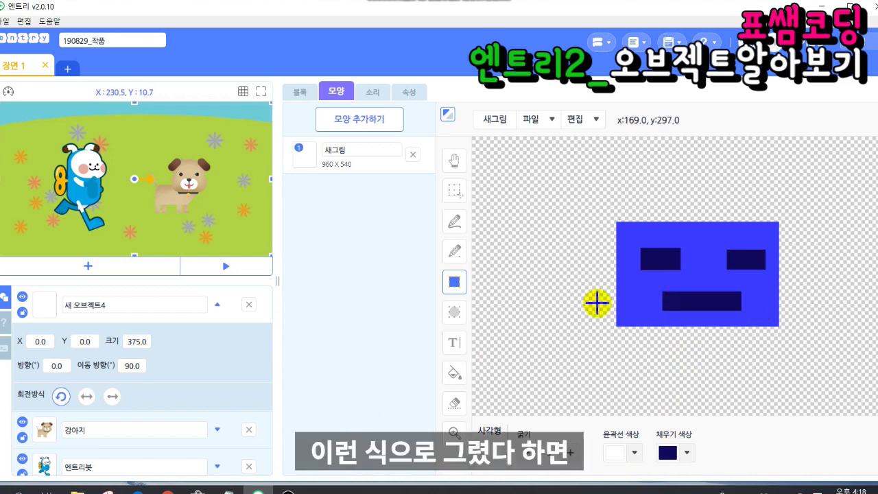
# Save the robot-face drawing to its object and move the face on the stage so it covers the dog's body.
pyautogui.click(548, 121)
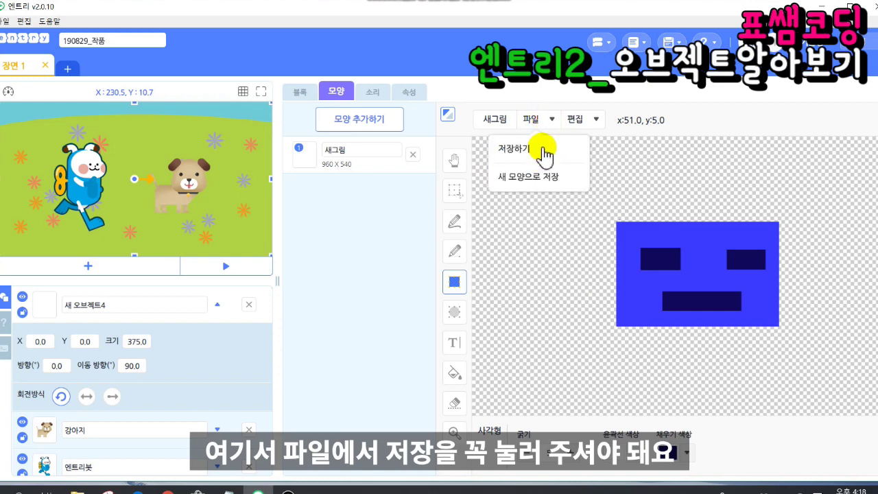
pyautogui.click(544, 151)
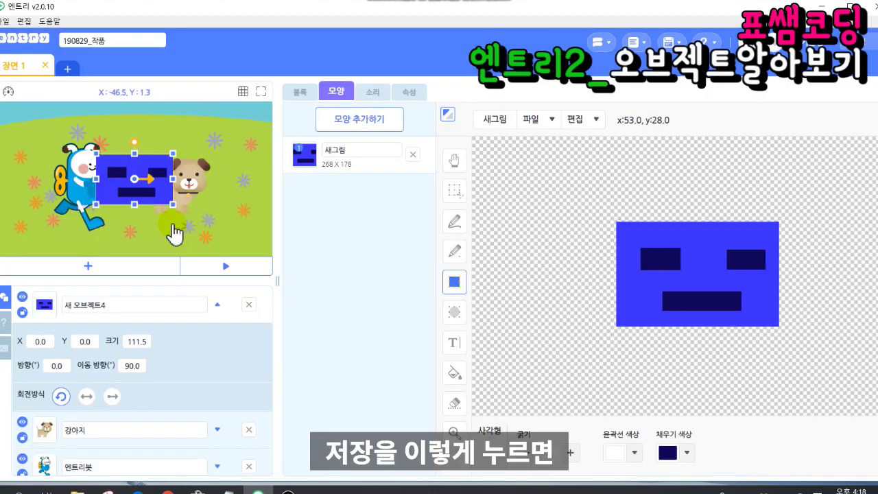
pyautogui.moveTo(162, 198); pyautogui.dragTo(208, 214)
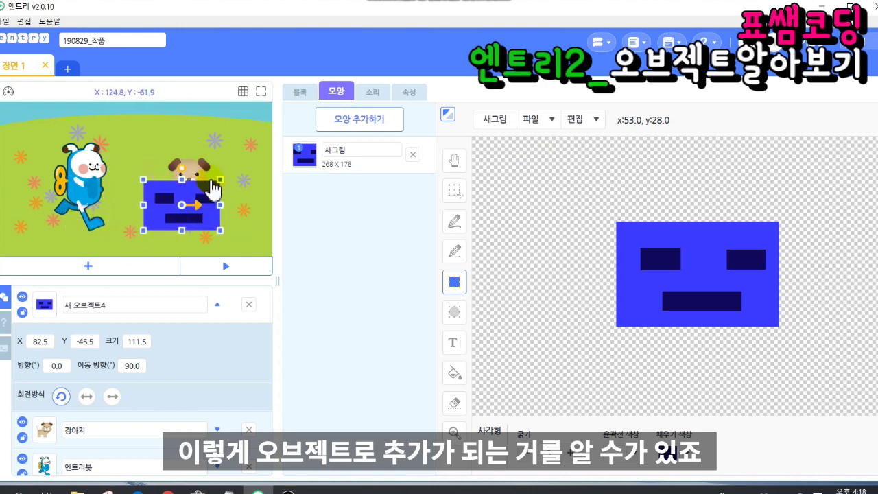
# Copy Entrybot's code, which repeats a move of 10 ten times when started, and paste it into the robot-face object.
pyautogui.click(300, 91)
pyautogui.moveTo(586, 178); pyautogui.dragTo(396, 192)
pyautogui.click(300, 150)
pyautogui.click(89, 185)
pyautogui.rightClick(525, 135)
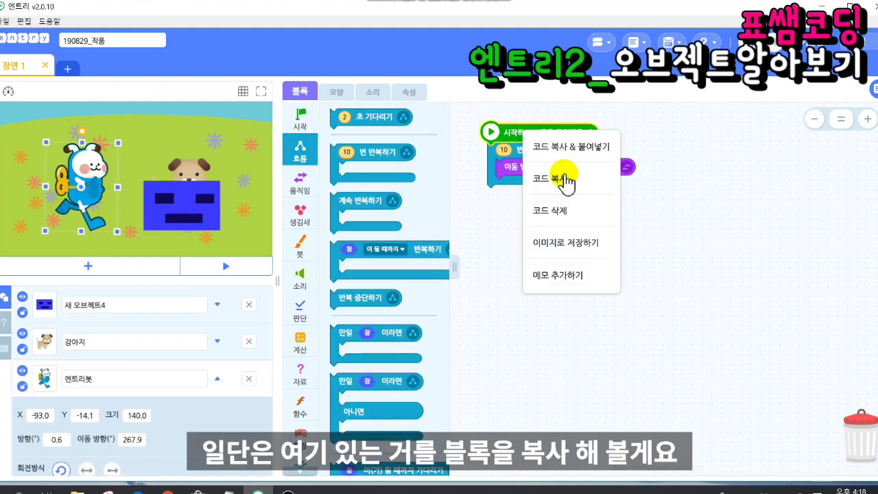
pyautogui.click(559, 180)
pyautogui.click(202, 205)
pyautogui.rightClick(538, 176)
pyautogui.click(563, 196)
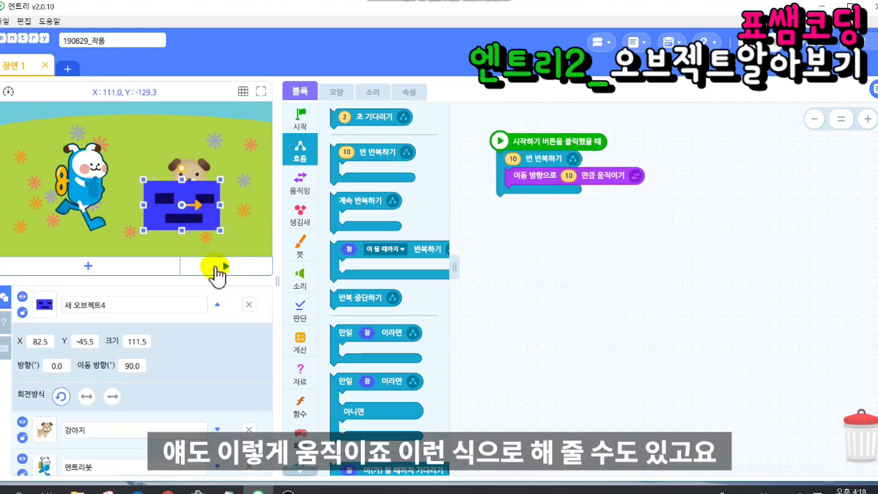
# Run and stop the project to check how the robot face moves with the pasted code.
pyautogui.click(215, 268)
pyautogui.click(215, 267)
pyautogui.click(216, 266)
pyautogui.click(216, 266)
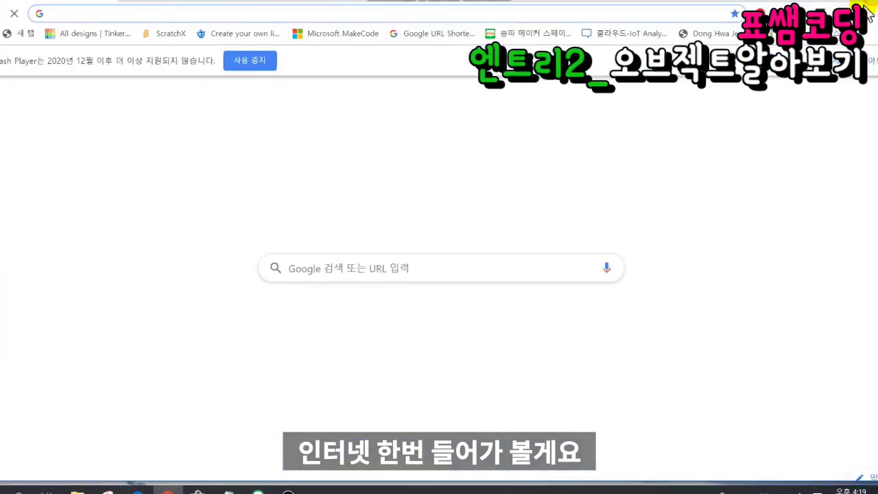
# Search Google for 뽀로로 in the web browser.
pyautogui.click(338, 278)
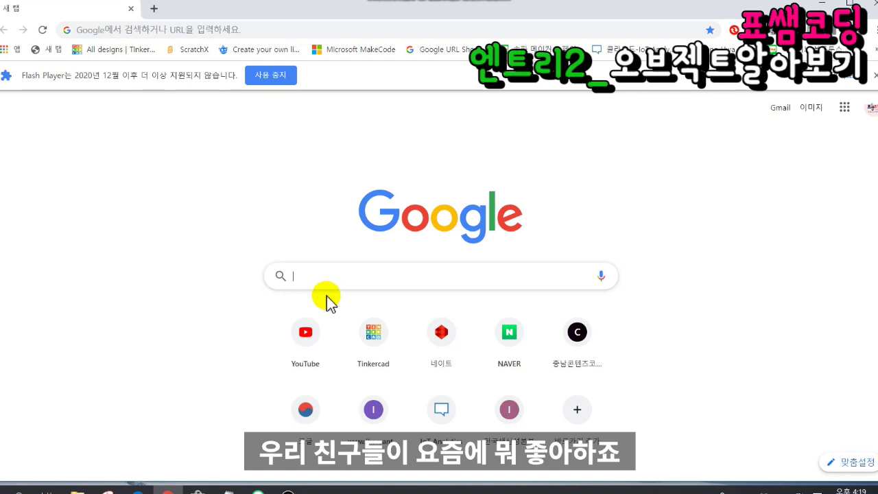
pyautogui.write('뿔')
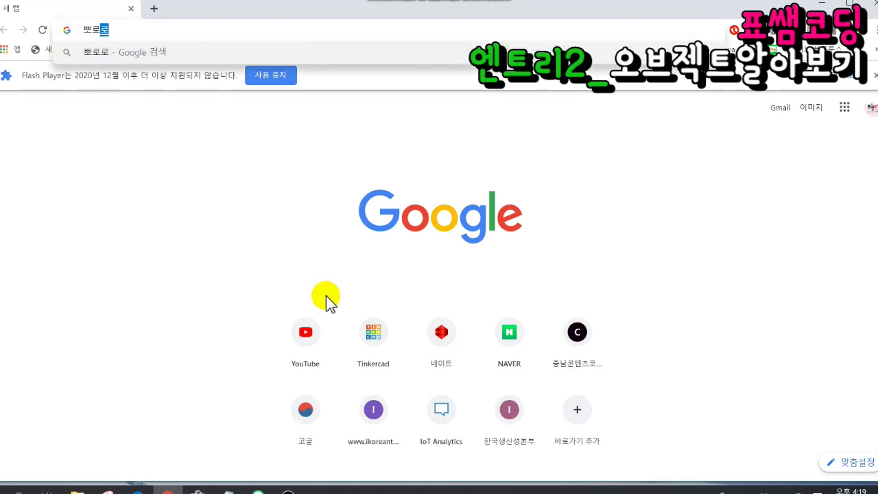
pyautogui.write('로로')
pyautogui.press('Return')
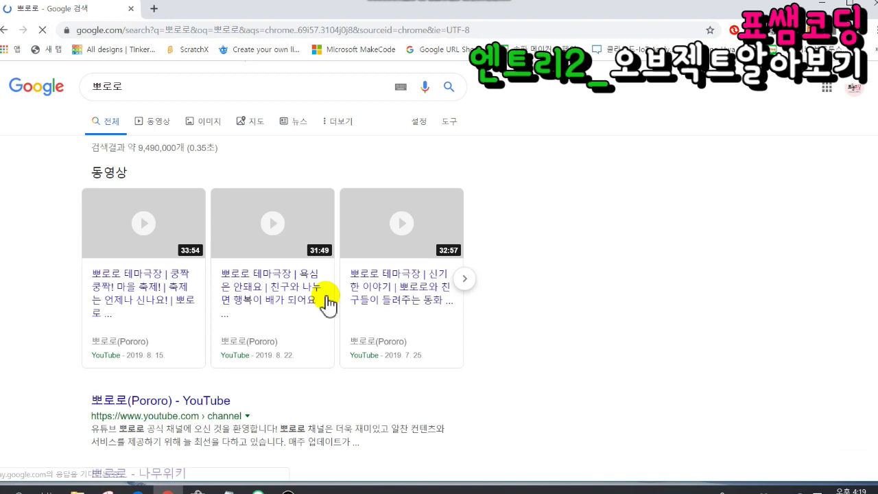
# Replace the search term with 포켓몬스터 and show the image results.
pyautogui.click(129, 83)
pyautogui.moveTo(137, 86); pyautogui.dragTo(39, 87)
pyautogui.write('포켓몬스터')
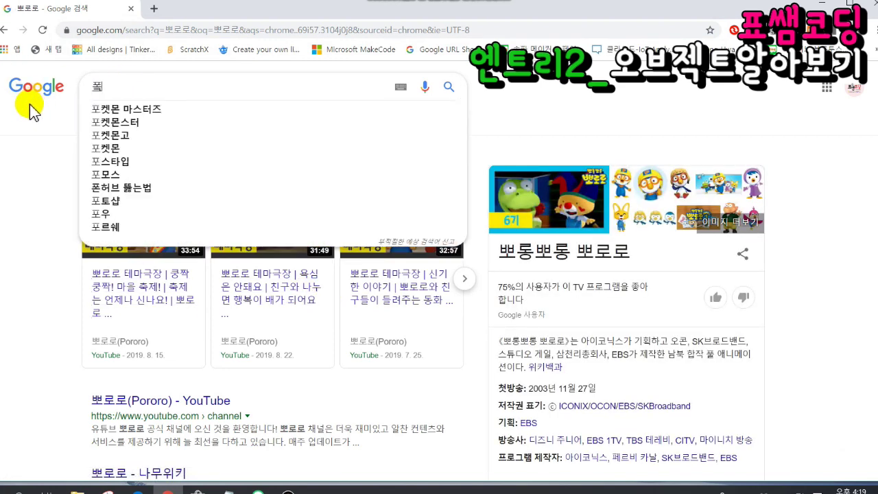
pyautogui.press('Return')
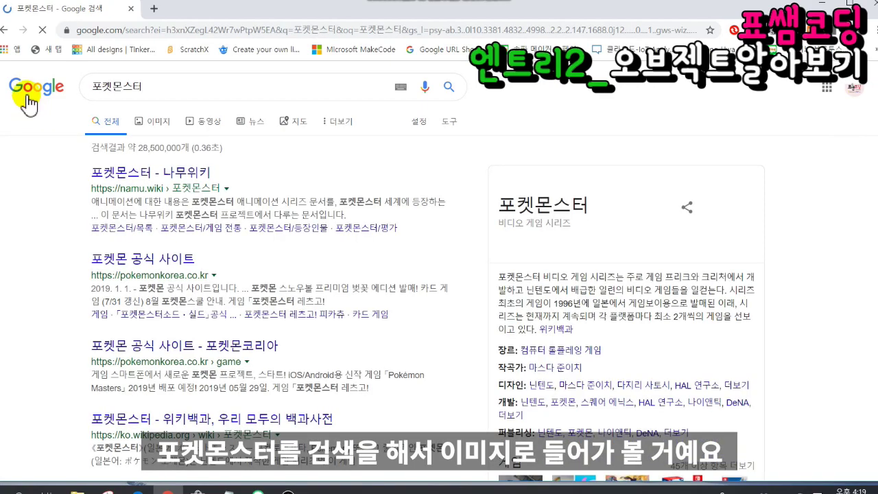
pyautogui.click(155, 121)
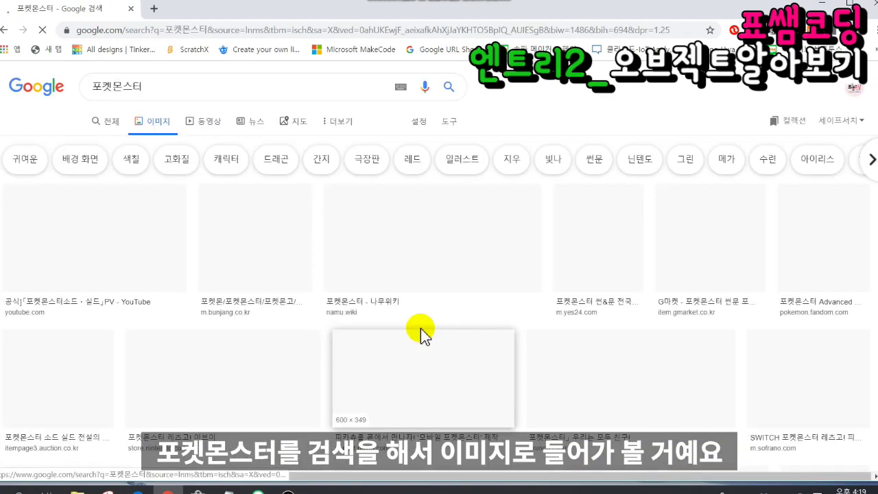
# Find the 337 × 340 standing Pikachu picture and save it to the desktop as 포켓몬스터.
pyautogui.scroll(-10, 493, 382)
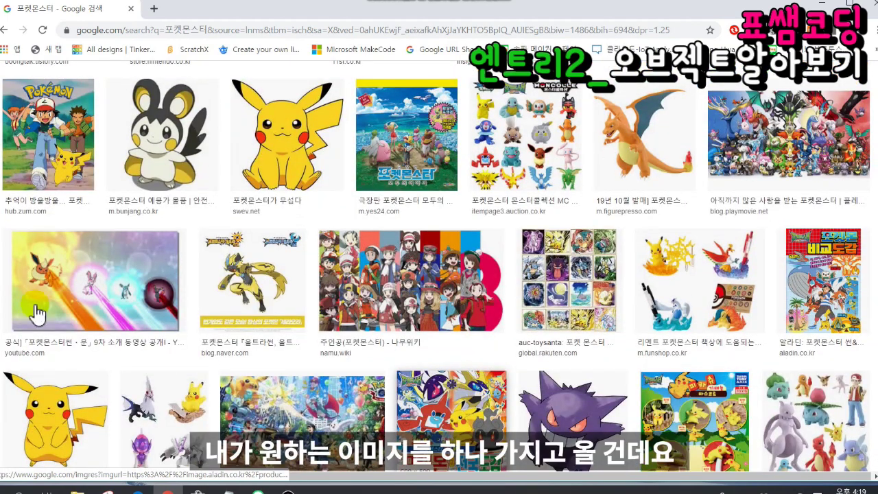
pyautogui.scroll(-1, 27, 401)
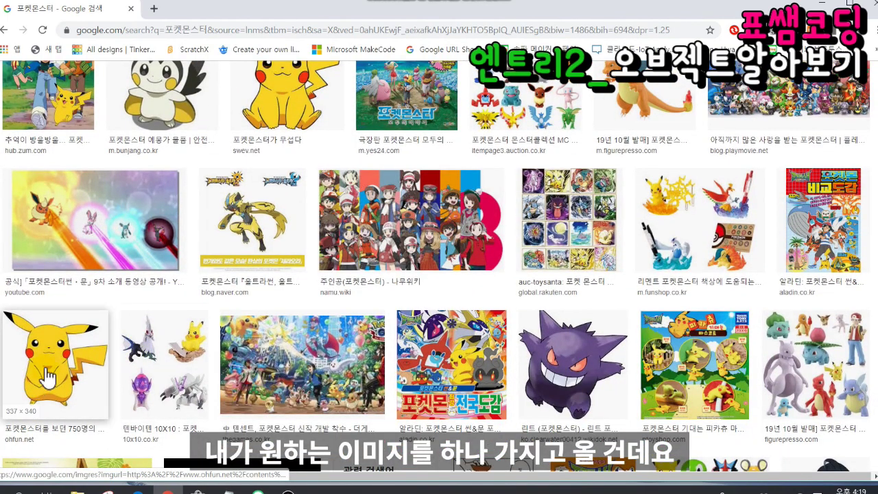
pyautogui.rightClick(33, 353)
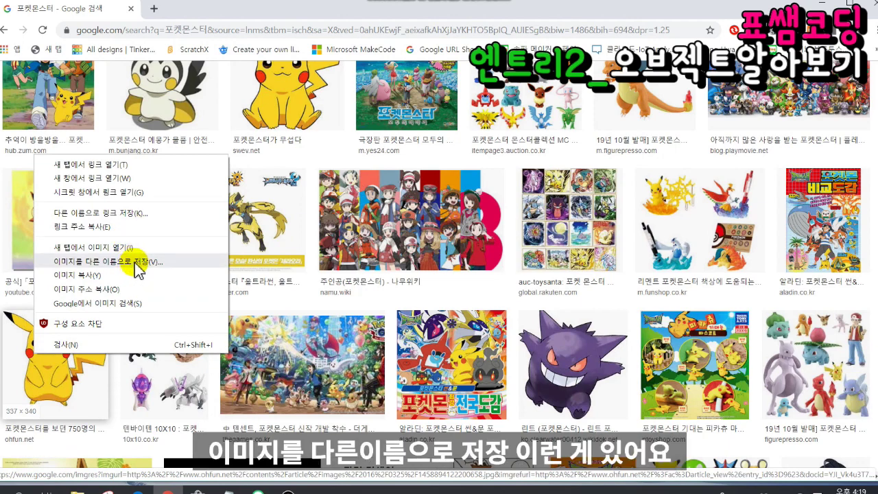
pyautogui.click(138, 267)
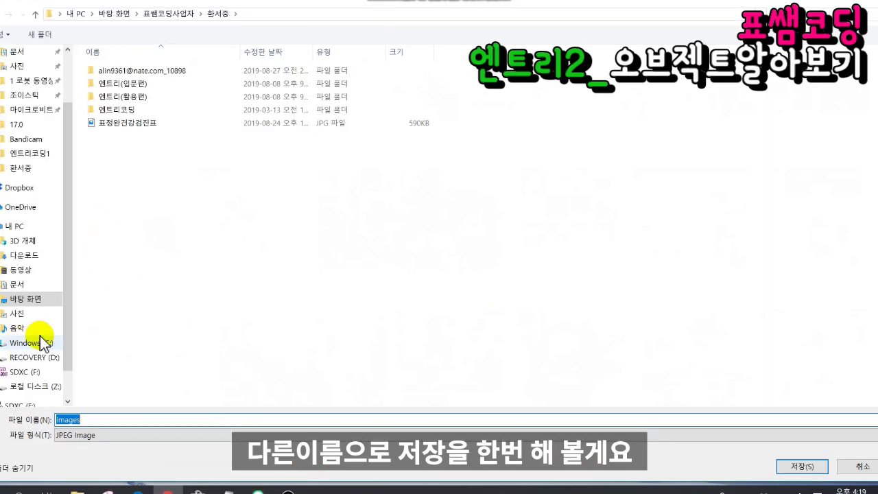
pyautogui.scroll(3, 41, 343)
pyautogui.click(25, 76)
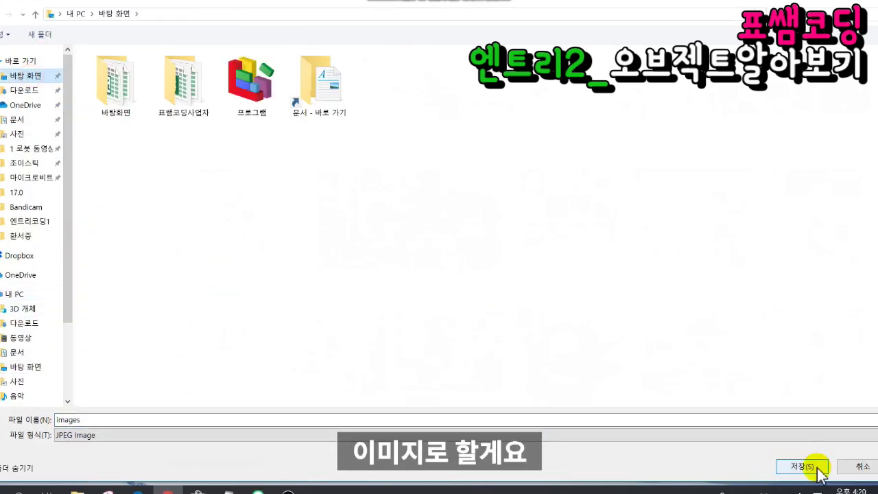
pyautogui.doubleClick(312, 419)
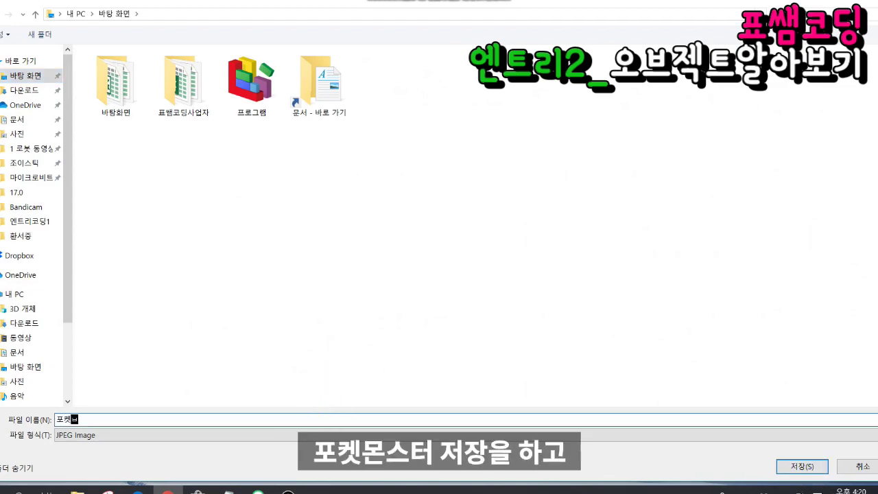
pyautogui.write('포켓몬스터')
pyautogui.press('Return')
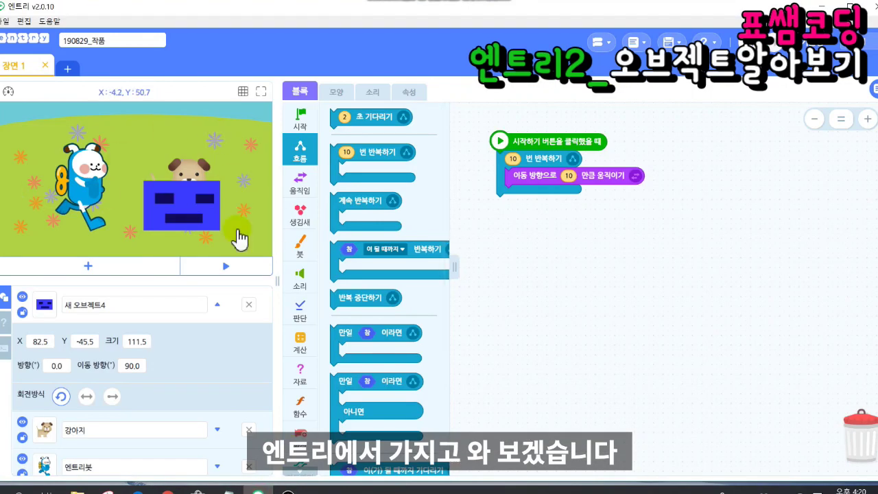
# Upload 포켓몬스터 from the desktop as a new object and move it to the lower-left area of the stage.
pyautogui.click(114, 269)
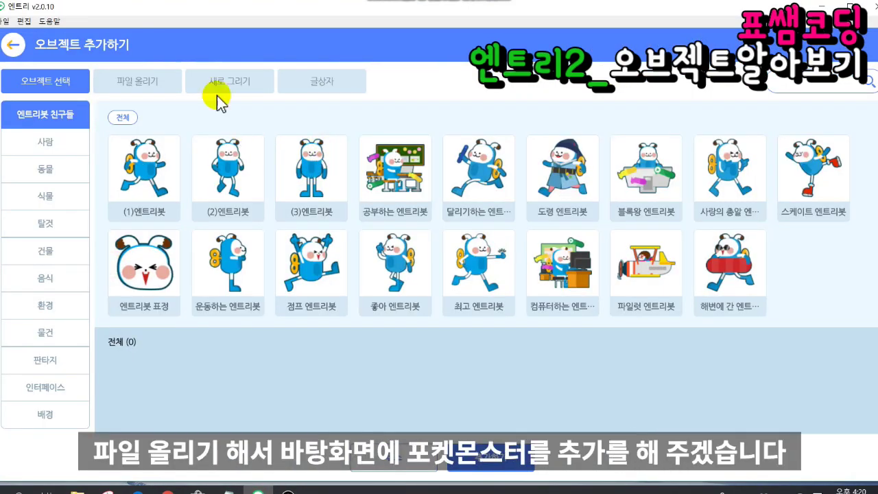
pyautogui.click(137, 81)
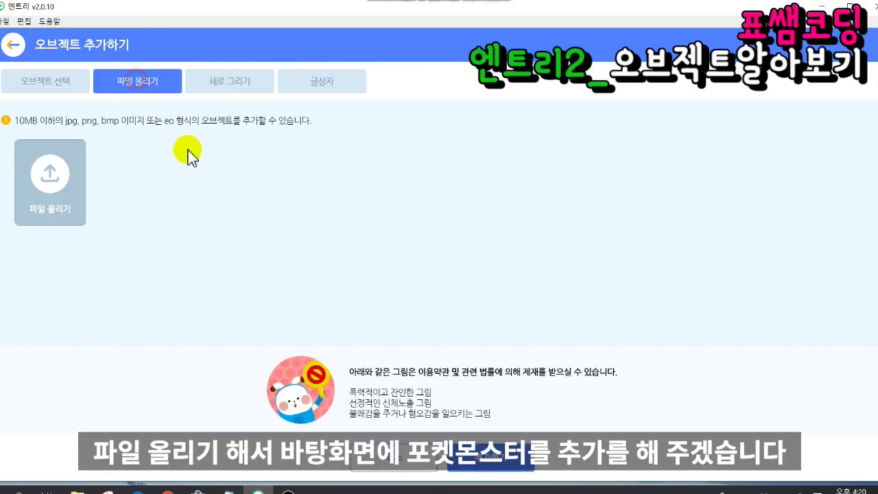
pyautogui.click(58, 202)
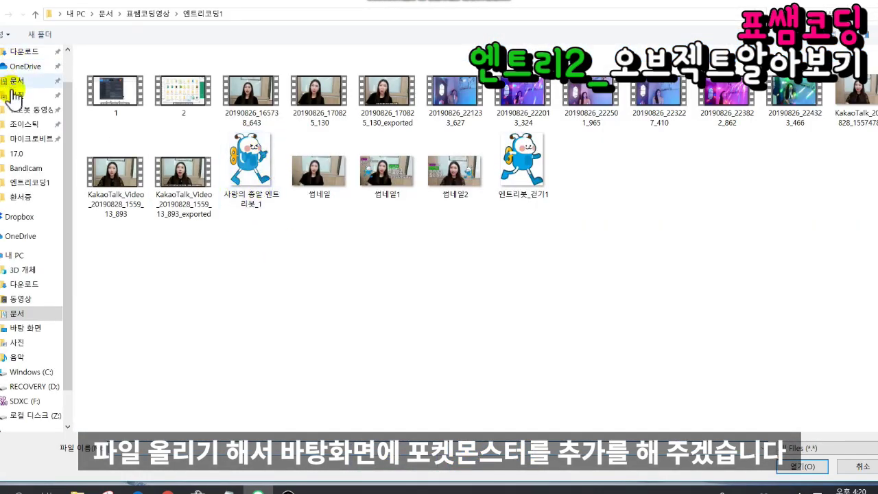
pyautogui.scroll(1, 14, 94)
pyautogui.click(28, 75)
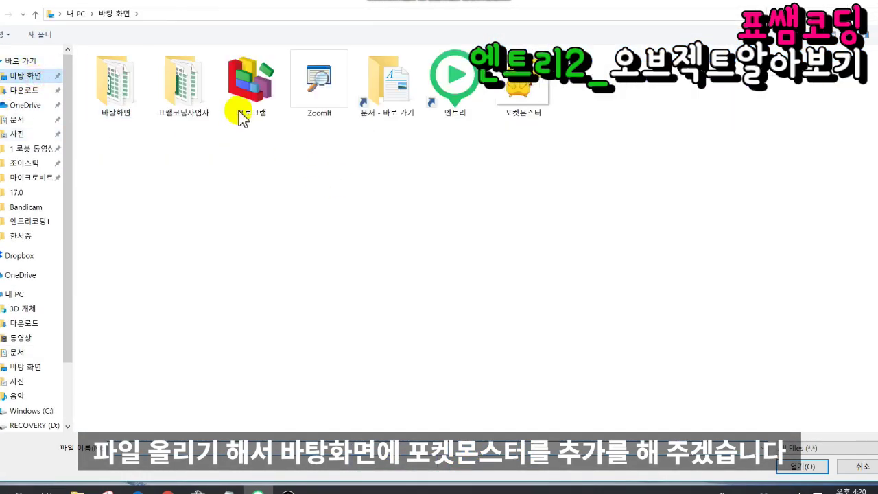
pyautogui.doubleClick(544, 110)
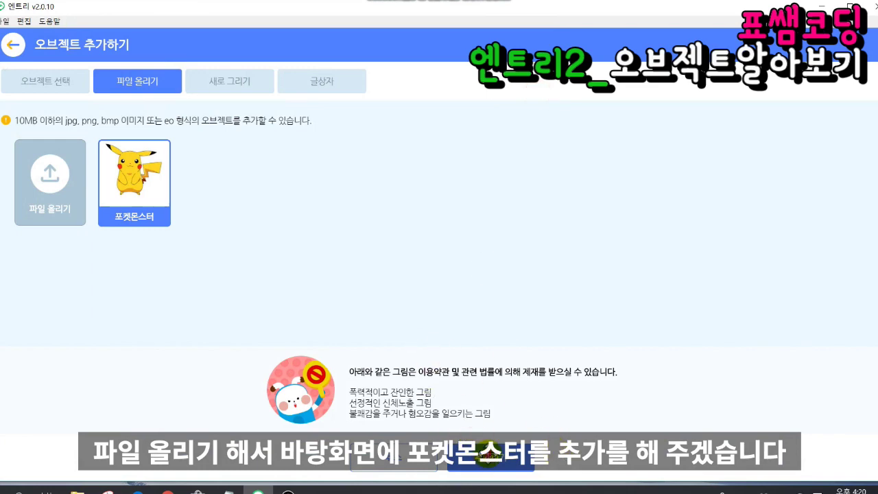
pyautogui.click(488, 454)
pyautogui.moveTo(133, 185); pyautogui.dragTo(57, 220)
# Try to cut the Pikachu picture in its shape editor, start a new drawing, and delete the blank shape.
pyautogui.click(336, 91)
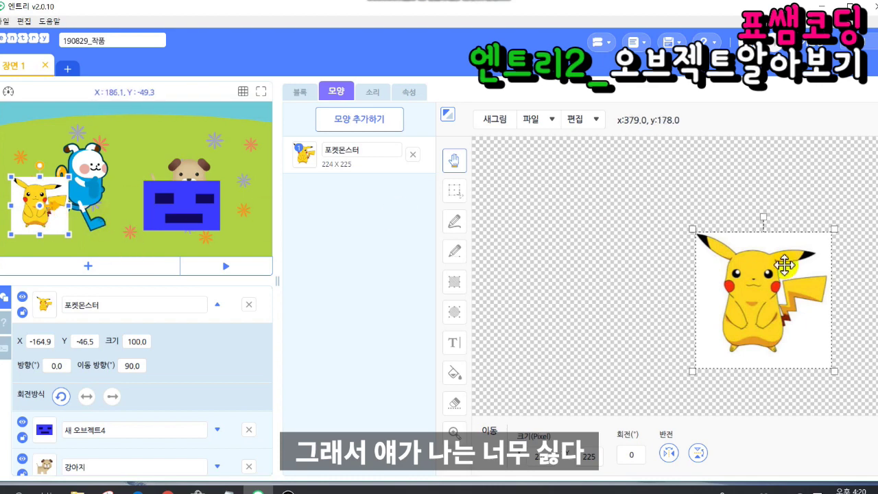
pyautogui.click(466, 404)
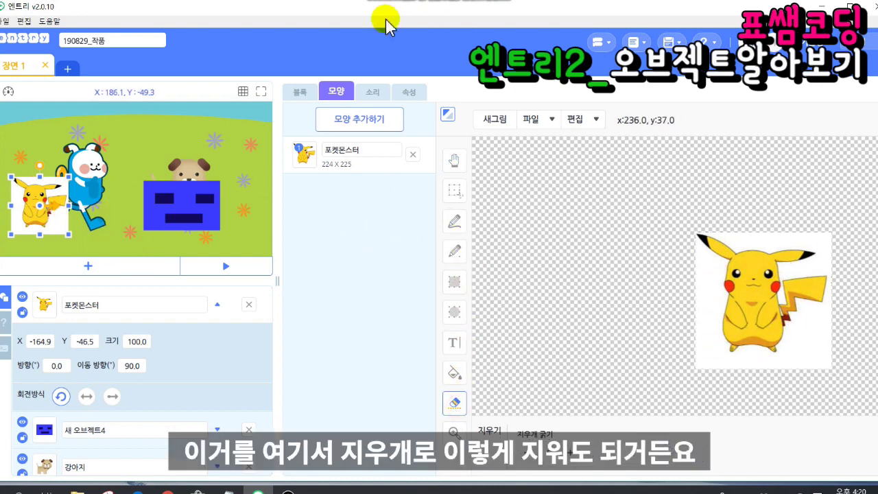
pyautogui.click(592, 121)
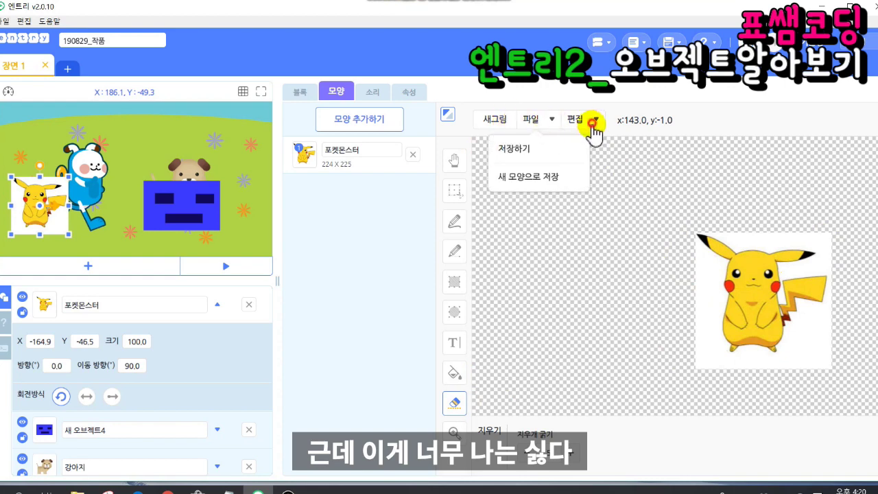
pyautogui.click(594, 124)
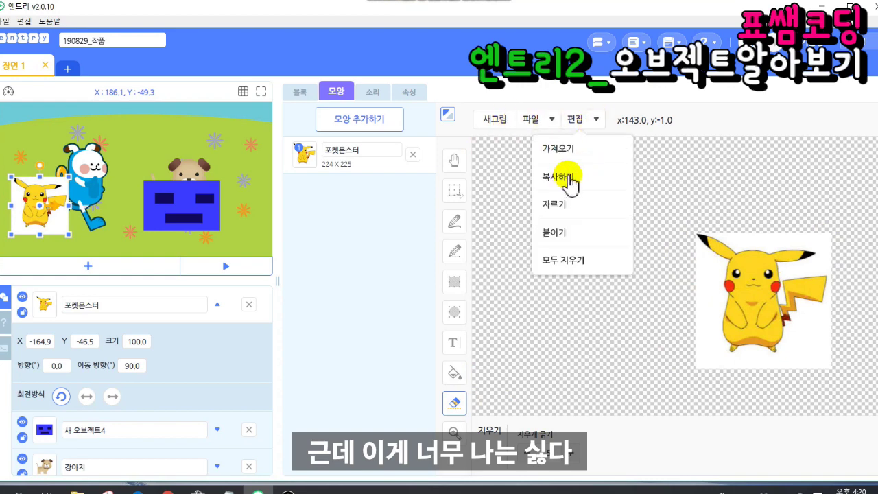
pyautogui.click(568, 203)
pyautogui.click(502, 122)
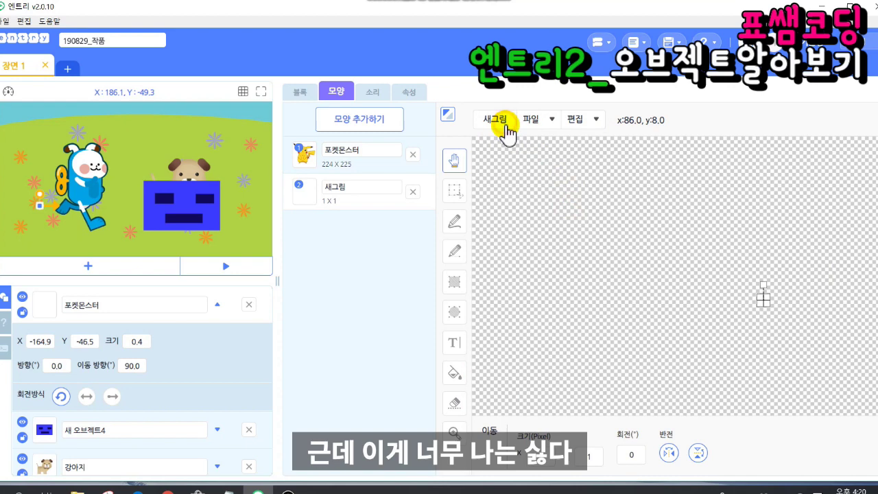
pyautogui.click(412, 186)
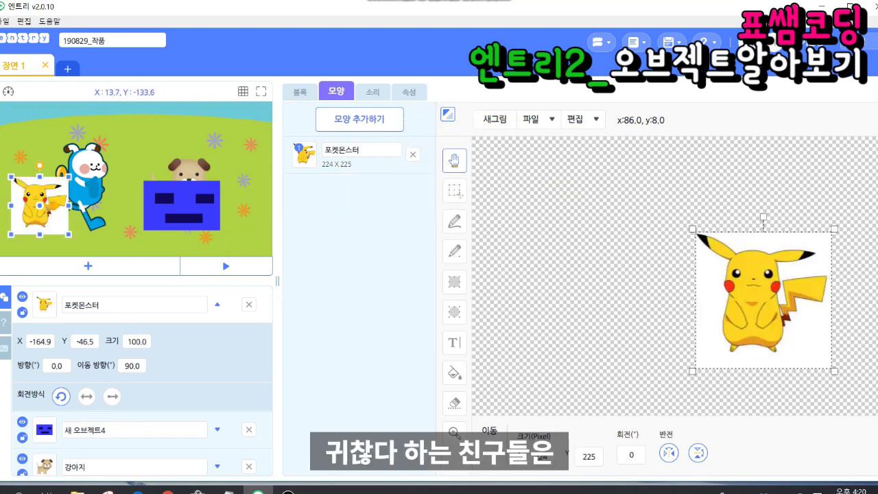
# Cut the Pikachu picture from its shape canvas and start PowerPoint from the 프로그램 folder.
pyautogui.hotkey('ctrl', 'x')
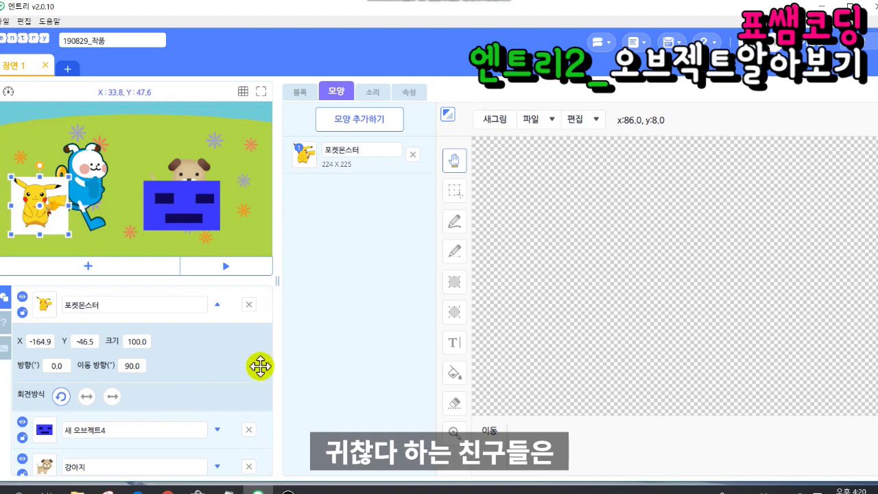
pyautogui.click(822, 5)
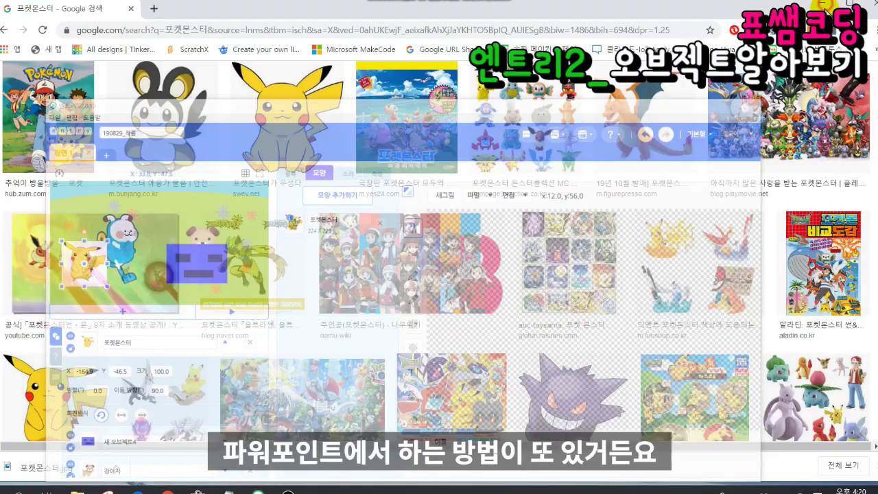
pyautogui.click(822, 5)
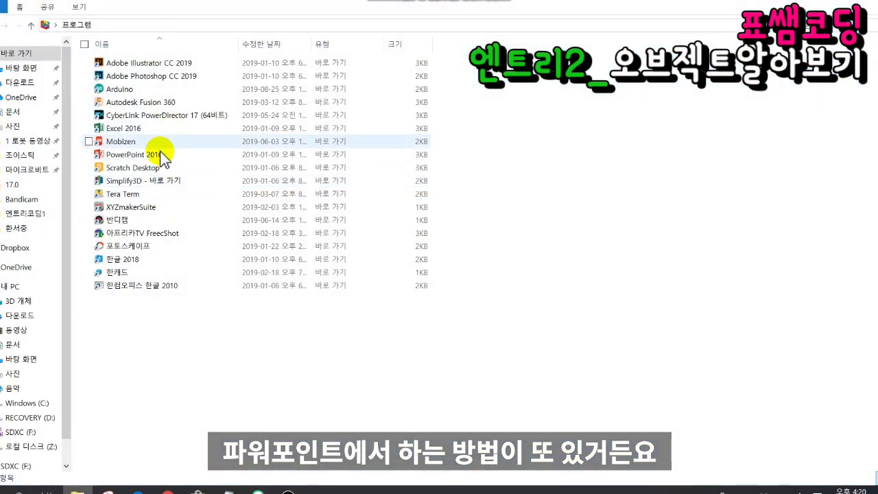
pyautogui.click(159, 154)
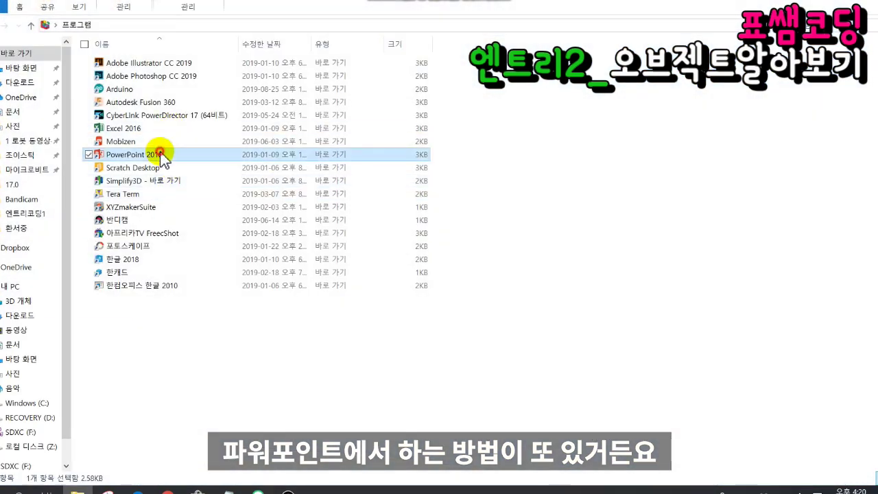
pyautogui.press('Return')
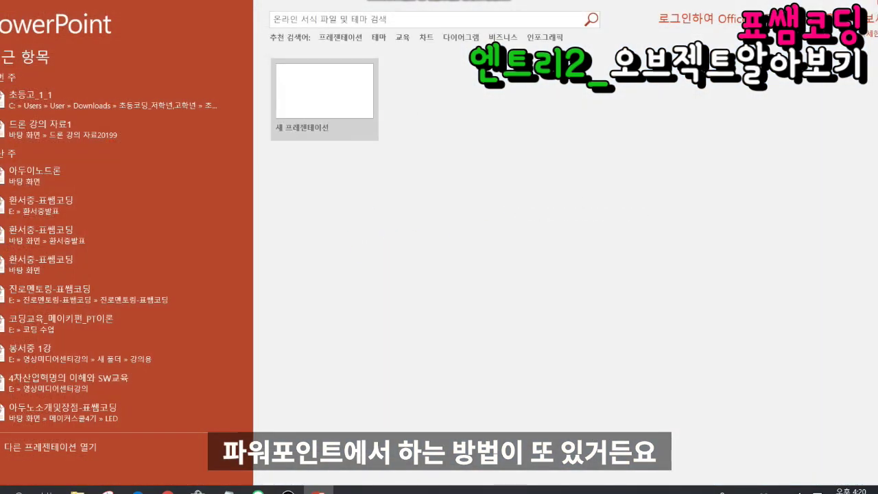
# Create a blank presentation, restore its window to a smaller size, and enlarge it to cover most of the desktop.
pyautogui.click(317, 115)
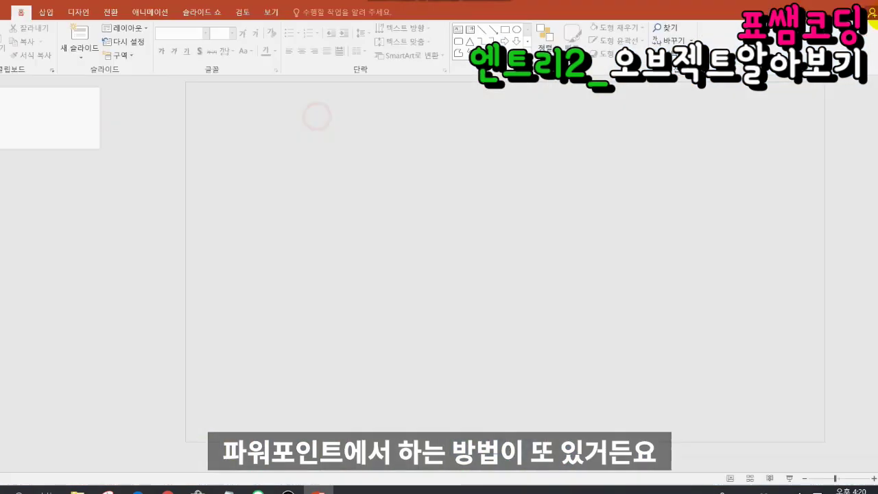
pyautogui.click(872, 4)
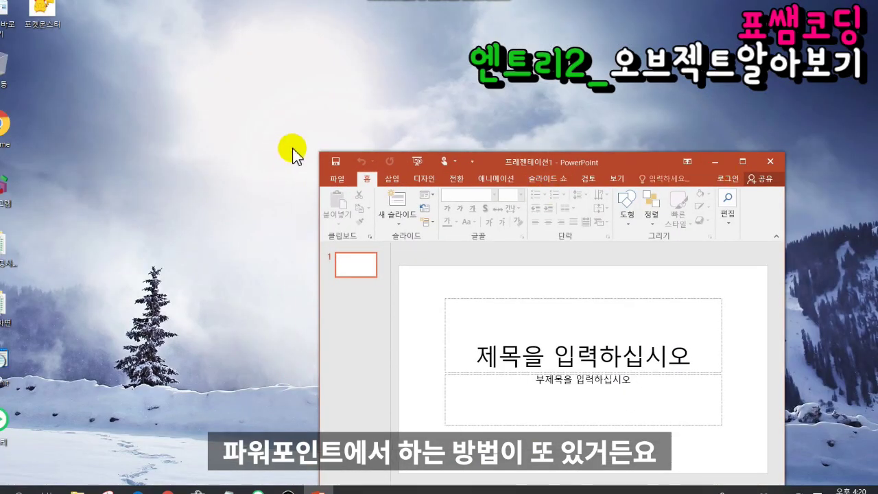
pyautogui.moveTo(315, 150); pyautogui.dragTo(37, 28)
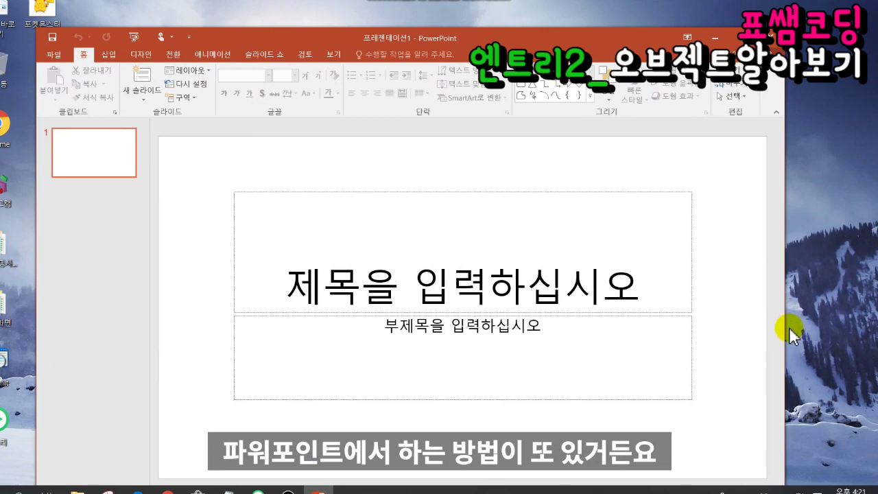
pyautogui.moveTo(786, 329); pyautogui.dragTo(869, 329)
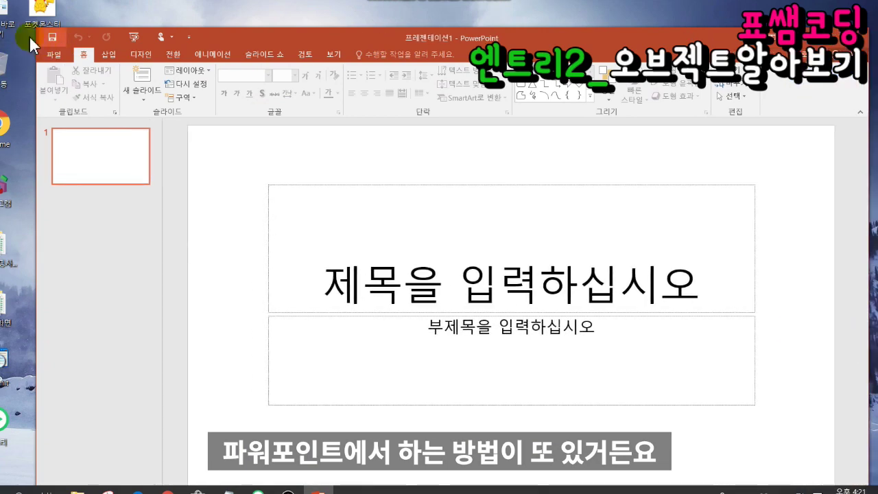
pyautogui.moveTo(33, 24); pyautogui.dragTo(7, 18)
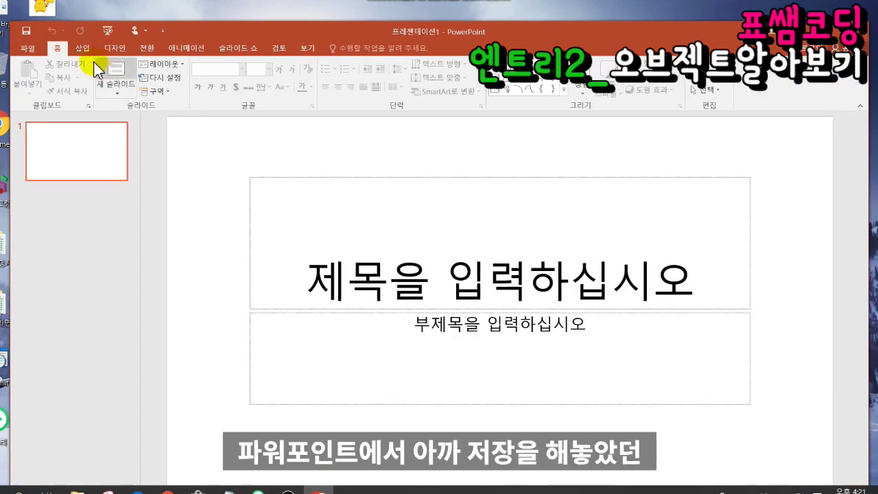
# Insert the 포켓몬스터 picture from the desktop into the slide and move it to the upper-left area over the title.
pyautogui.click(82, 48)
pyautogui.click(92, 74)
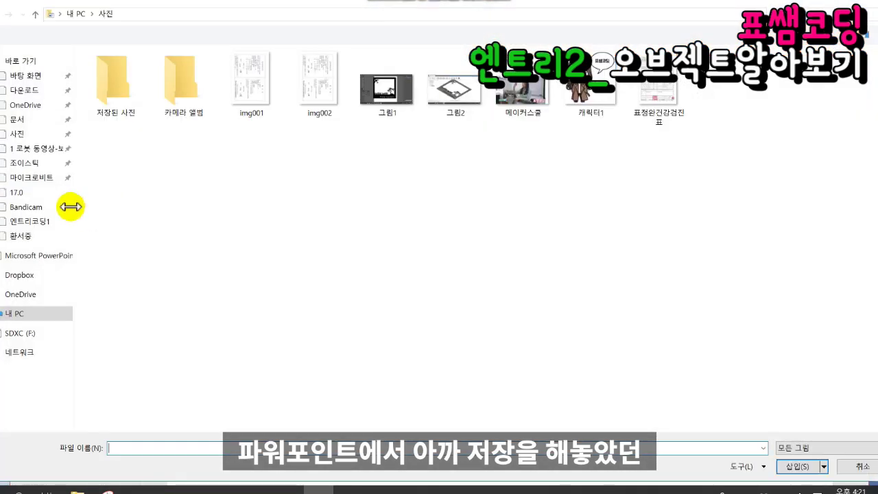
pyautogui.scroll(2, 28, 89)
pyautogui.click(28, 76)
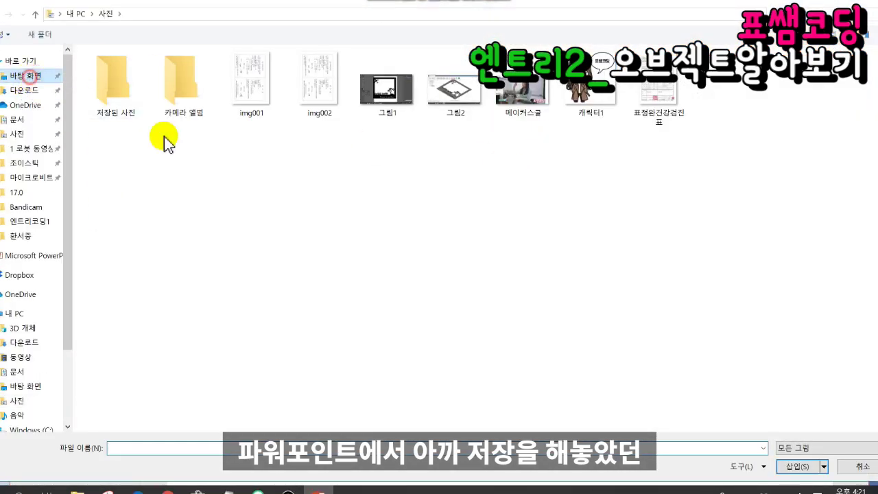
pyautogui.doubleClick(386, 75)
pyautogui.moveTo(528, 341); pyautogui.dragTo(292, 238)
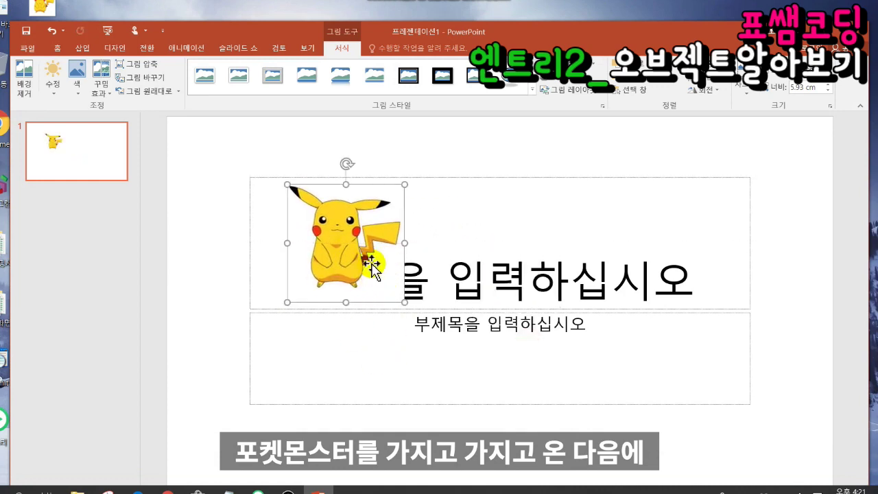
# Make the Pikachu picture's white background transparent with 투명한 색 설정 and move it toward the slide's upper-left corner.
pyautogui.click(79, 92)
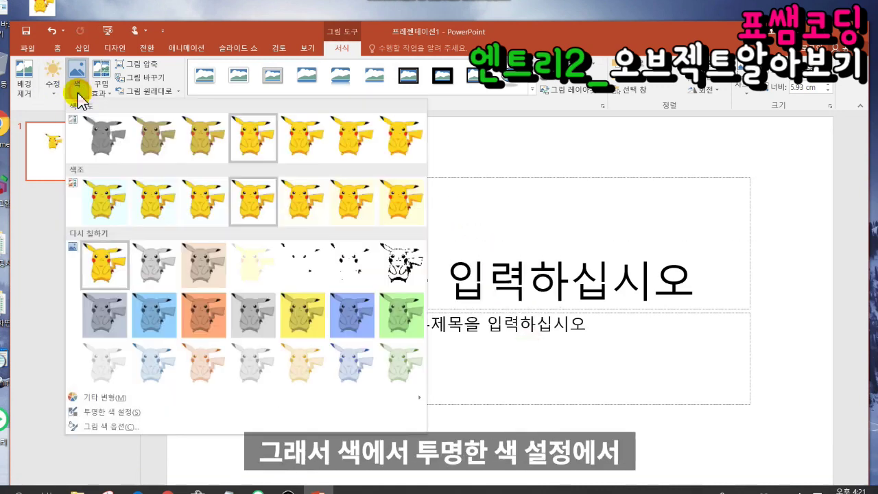
pyautogui.click(178, 414)
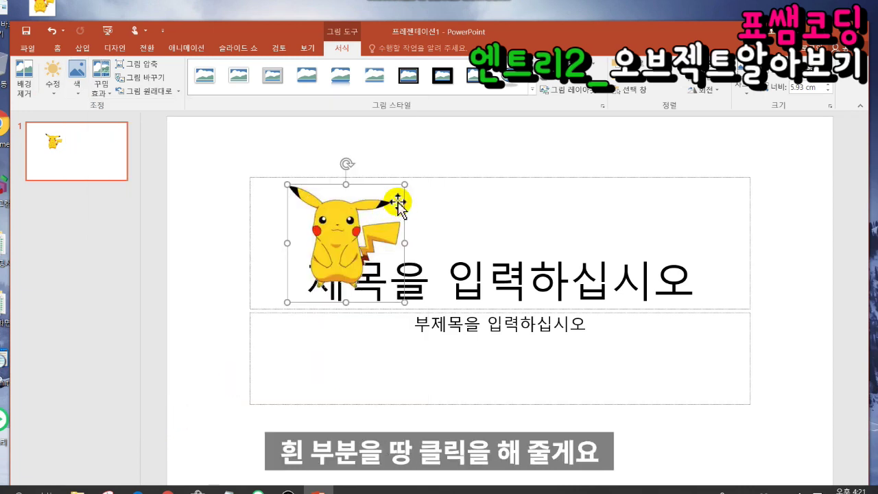
pyautogui.moveTo(353, 269); pyautogui.dragTo(276, 244)
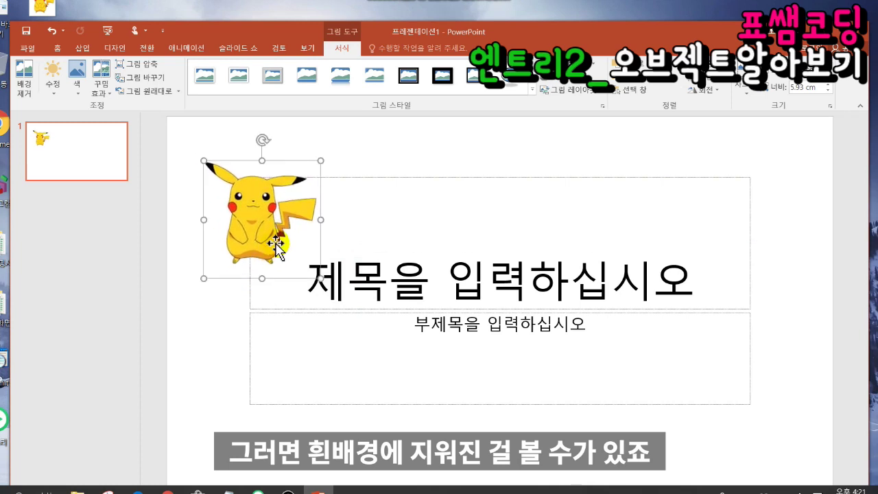
# Save the transparent Pikachu as a picture on the desktop, named 그림1, in PNG format.
pyautogui.rightClick(273, 242)
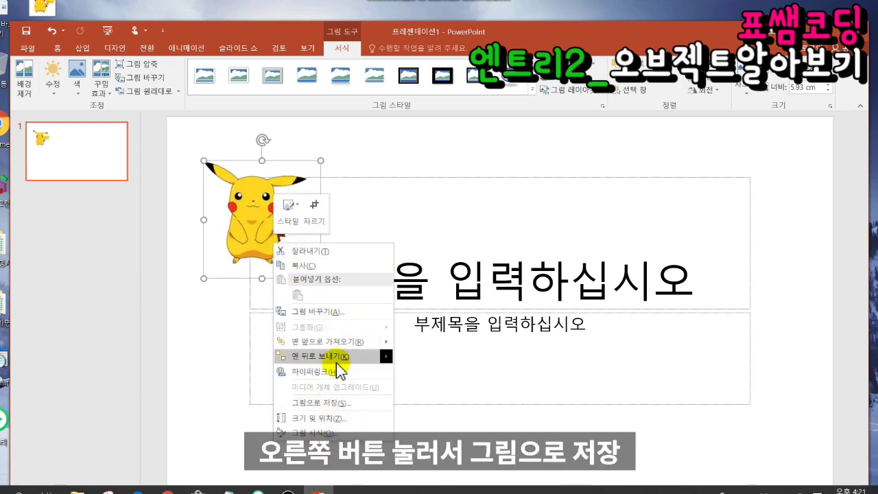
pyautogui.click(335, 405)
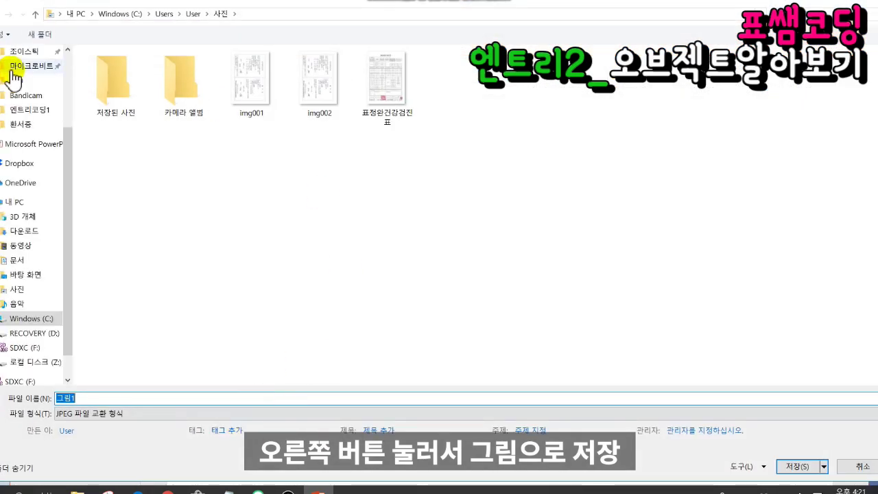
pyautogui.scroll(3, 12, 77)
pyautogui.click(14, 76)
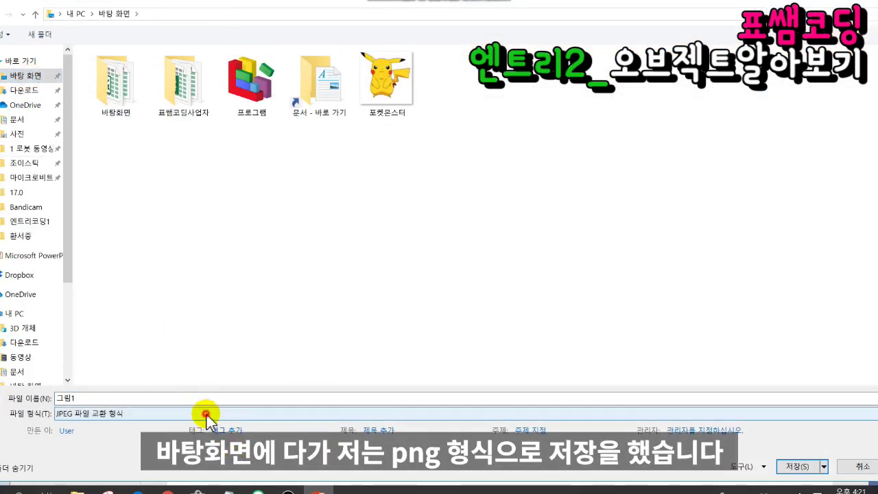
pyautogui.click(206, 414)
pyautogui.click(206, 443)
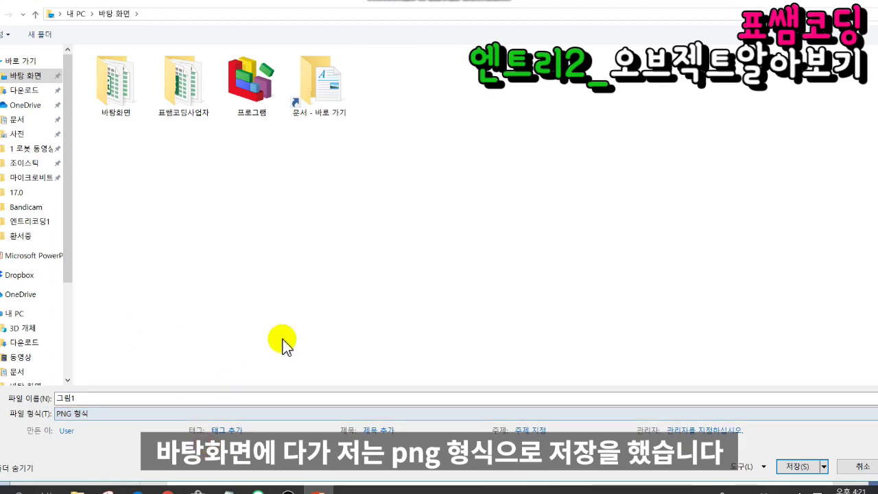
pyautogui.click(798, 467)
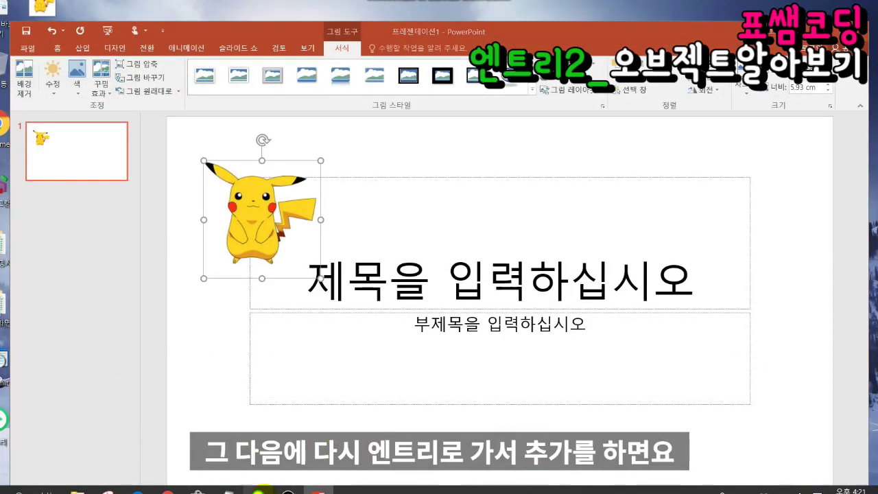
# Switch to Entry, upload 그림1 from the desktop as a new object, and accept saving the modified shape.
pyautogui.click(258, 490)
pyautogui.click(139, 264)
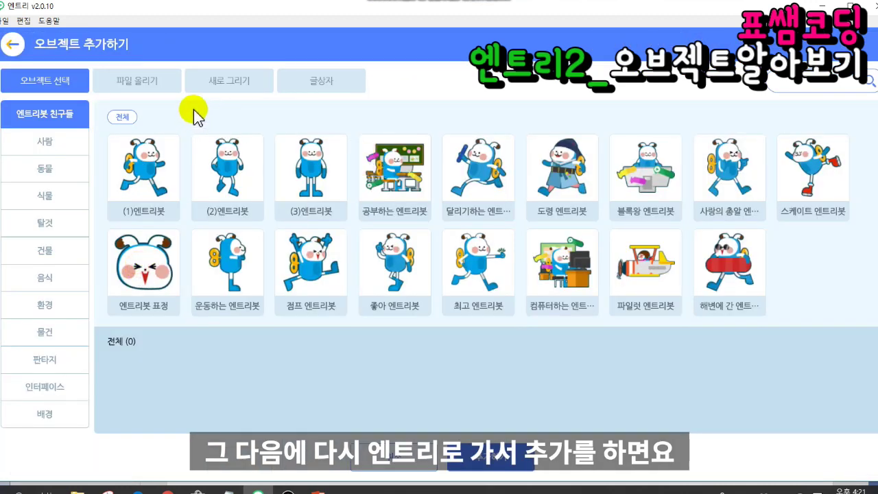
pyautogui.click(146, 80)
pyautogui.click(66, 185)
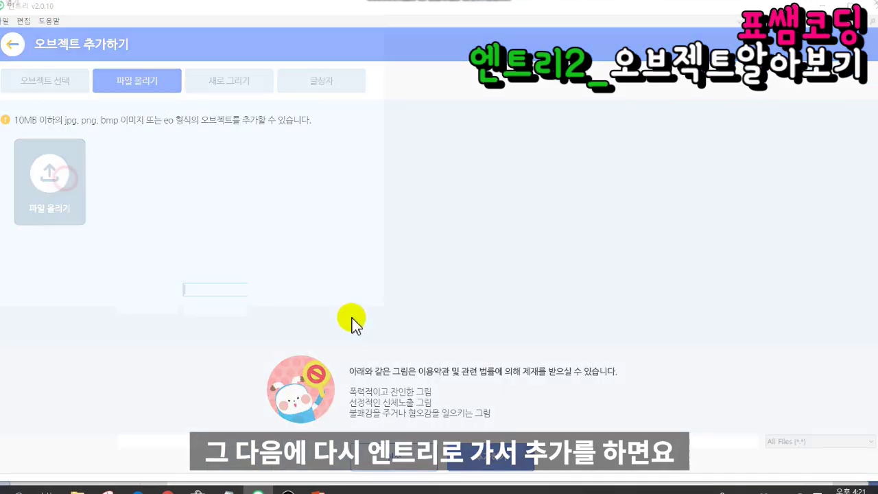
pyautogui.click(400, 91)
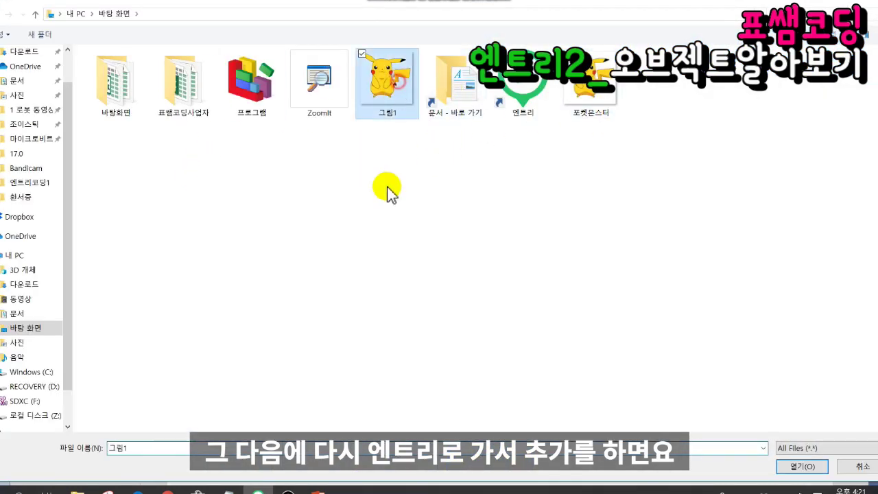
pyautogui.press('Return')
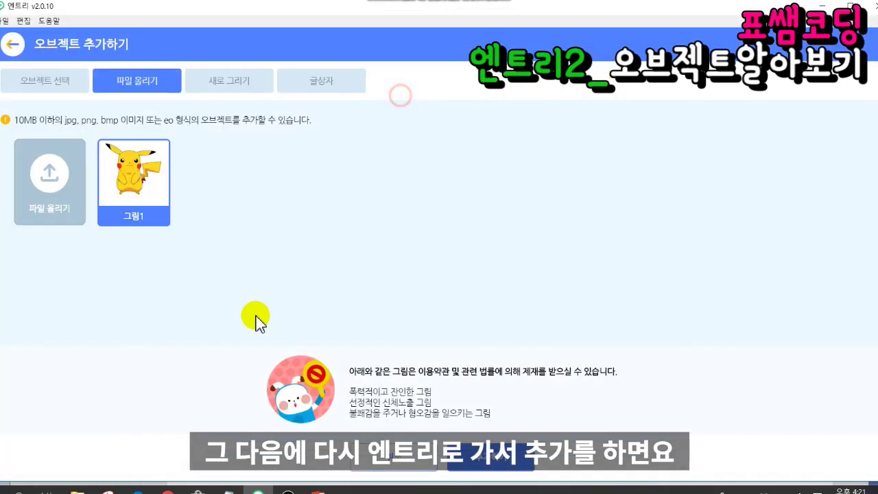
pyautogui.click(516, 462)
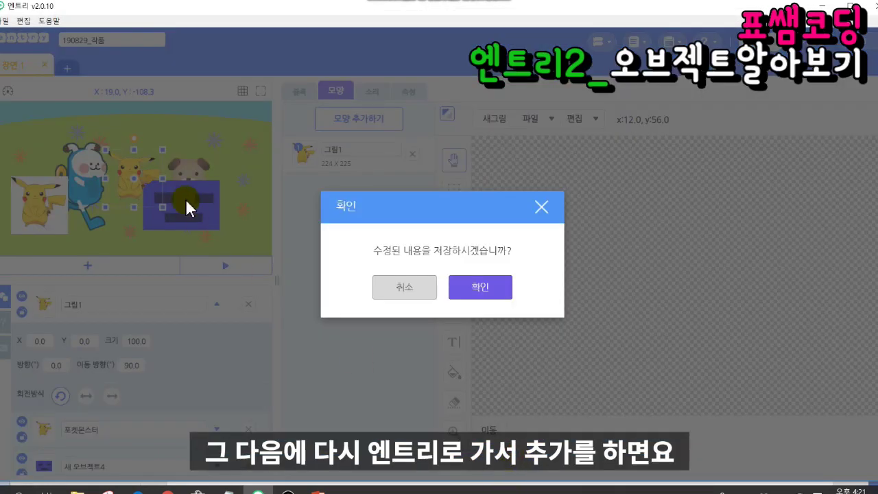
pyautogui.click(479, 289)
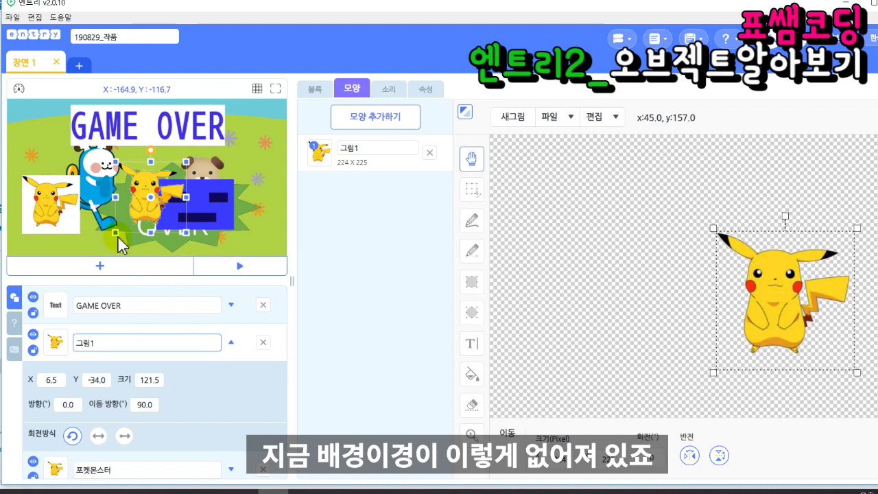
# Enlarge the 그림1 object to about 181.8 and move it to the stage's right side, around X 137, Y -35.7.
pyautogui.moveTo(164, 221); pyautogui.dragTo(156, 199)
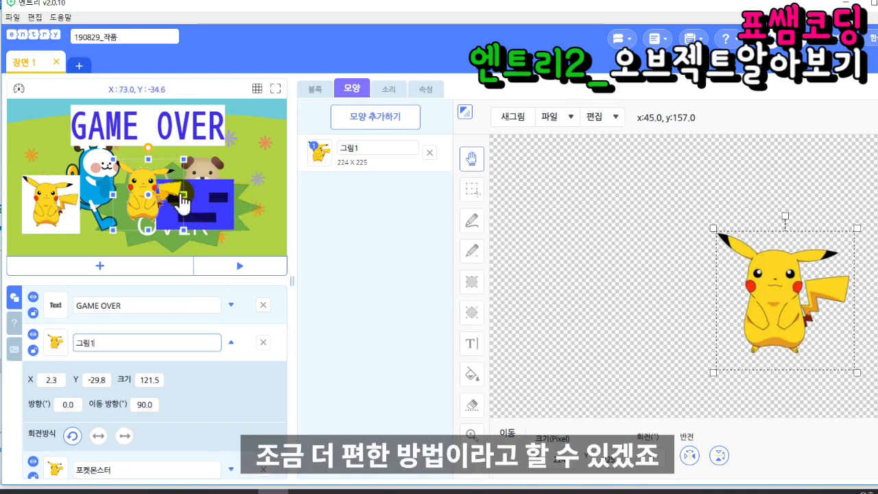
pyautogui.moveTo(185, 232); pyautogui.dragTo(231, 260)
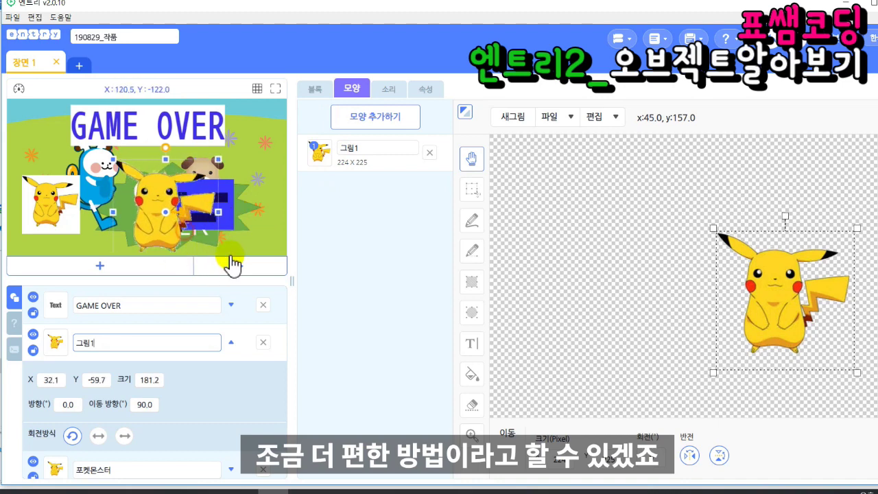
pyautogui.moveTo(163, 243); pyautogui.dragTo(214, 217)
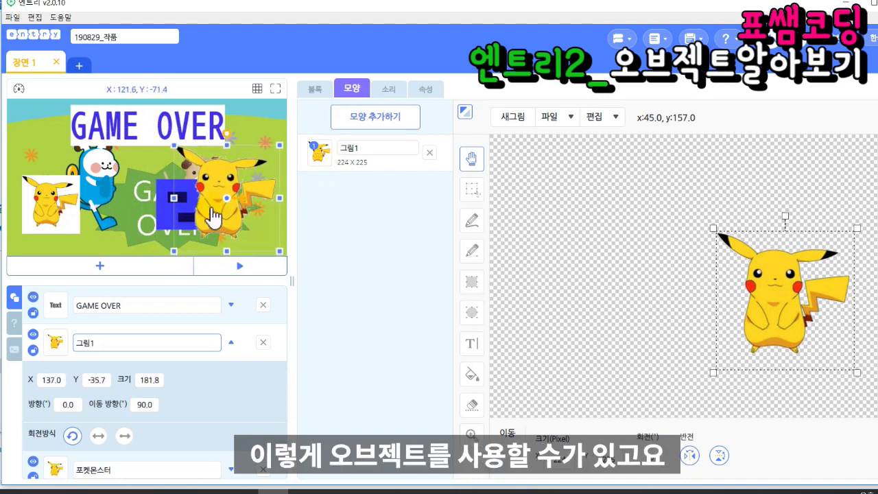
# Replace the GAME OVER text box with a new one-line GAME OVER text box, enlarged to about 140.7 near the top of the stage.
pyautogui.click(139, 134)
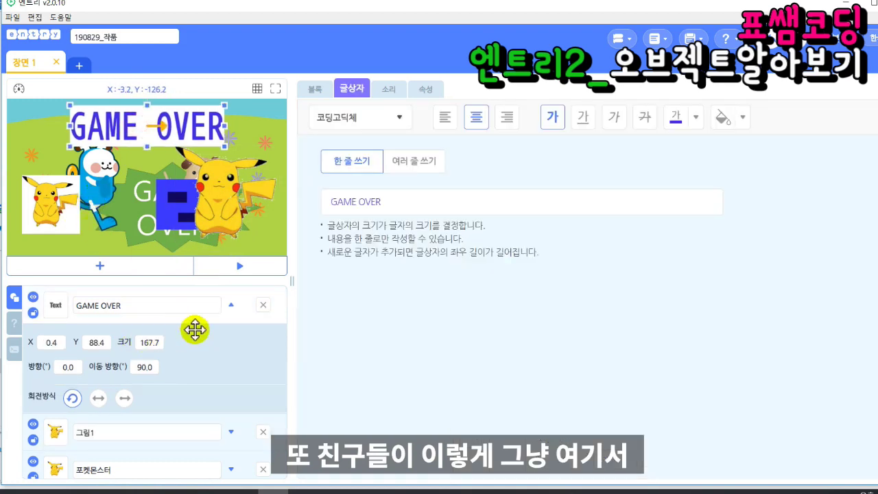
pyautogui.click(263, 305)
pyautogui.click(165, 269)
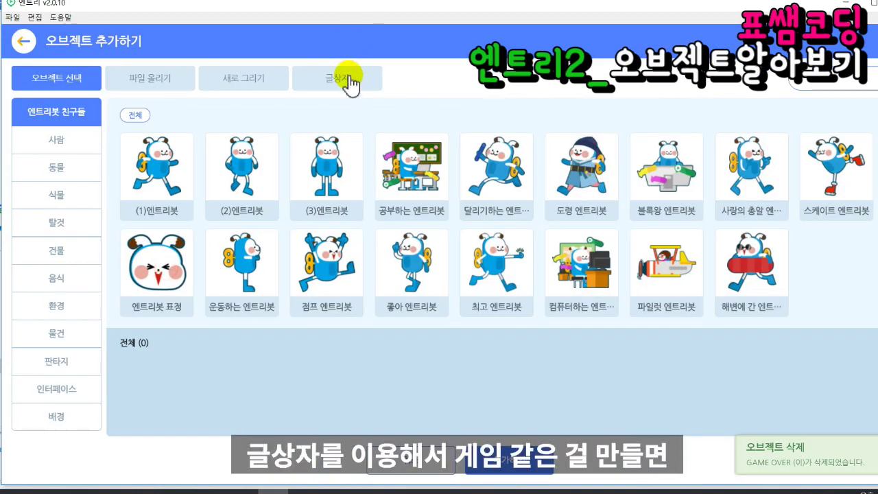
pyautogui.click(347, 79)
pyautogui.click(268, 177)
pyautogui.write('GA')
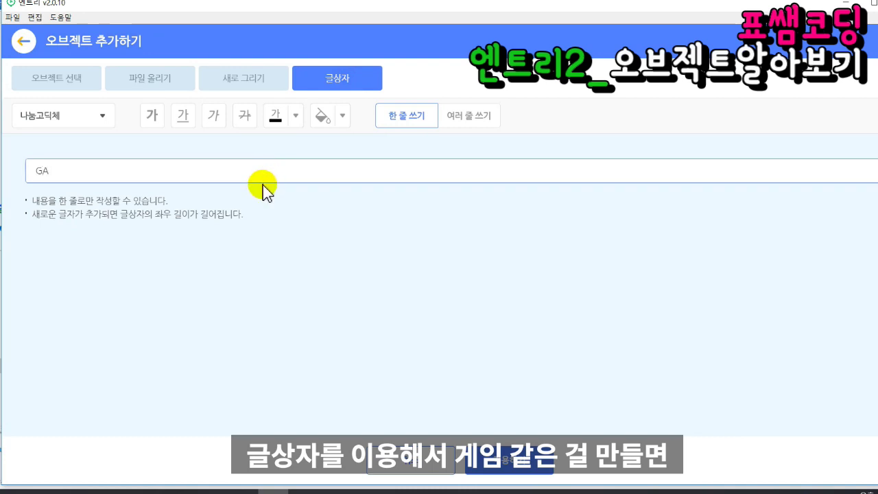
pyautogui.write('ME OVER')
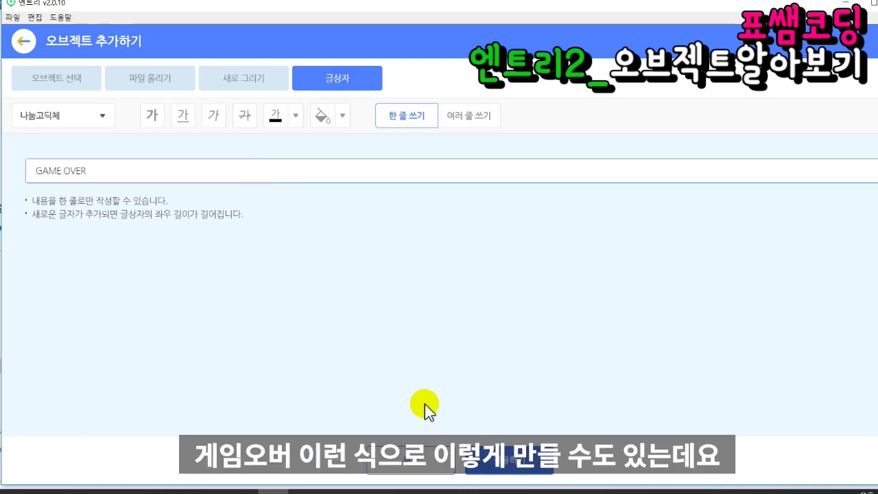
pyautogui.click(506, 469)
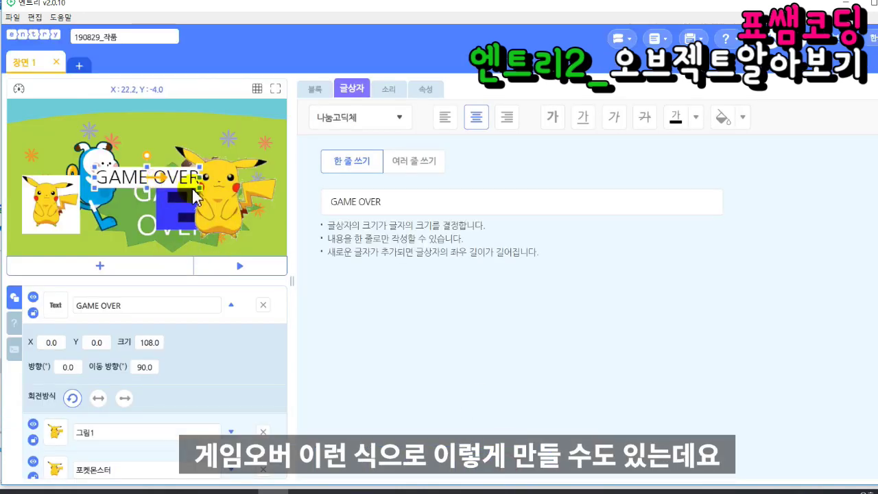
pyautogui.moveTo(199, 187); pyautogui.dragTo(225, 218)
pyautogui.moveTo(161, 182); pyautogui.dragTo(153, 132)
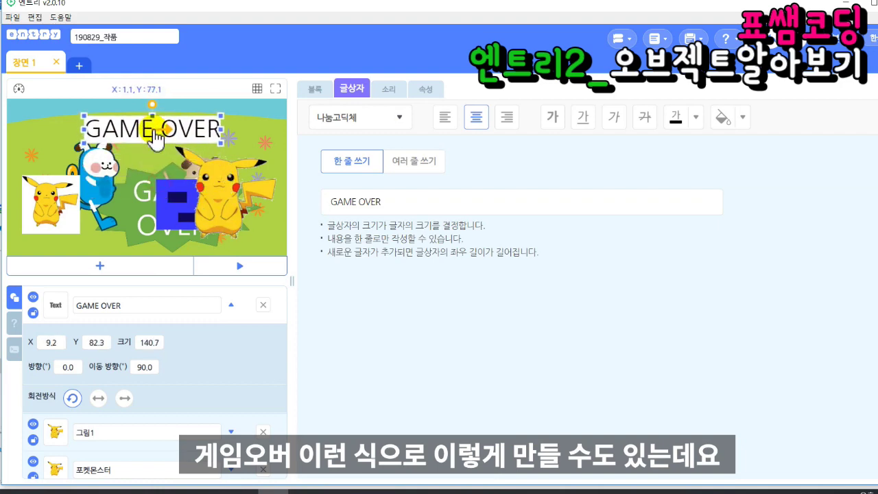
# Switch to PowerPoint and draw a 12-point star about 19.9 cm wide, placed over the middle of the slide.
pyautogui.click(334, 492)
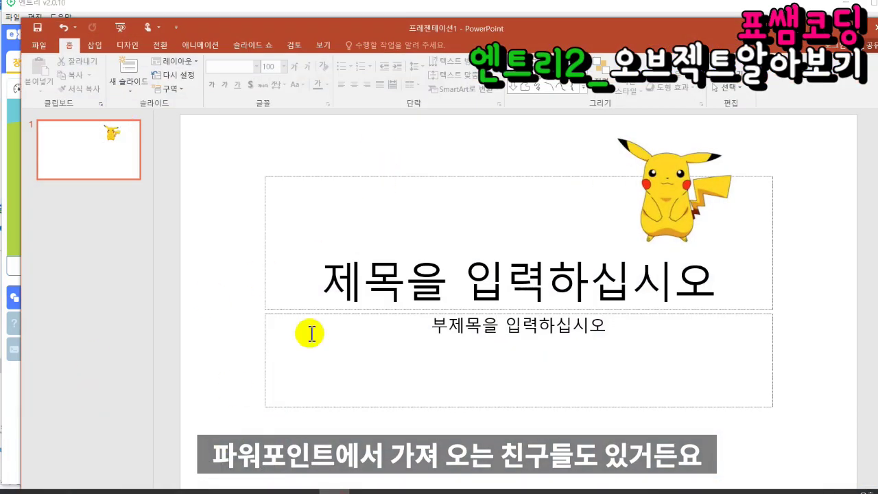
pyautogui.click(93, 46)
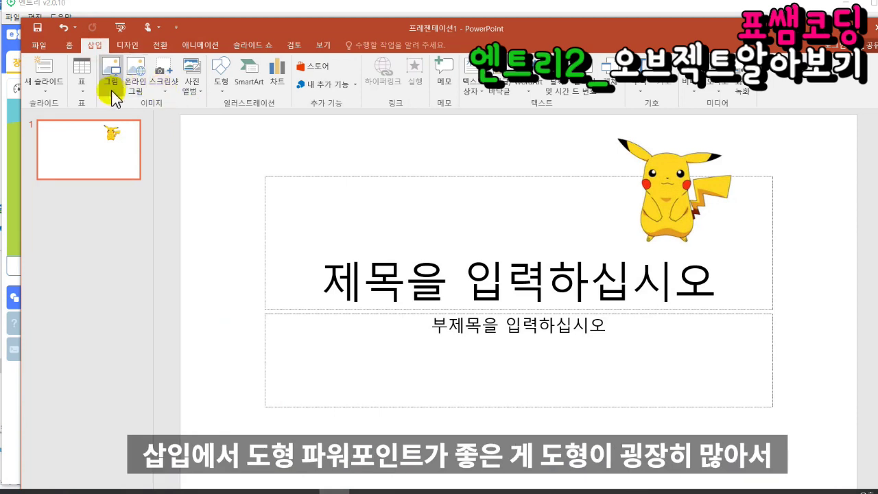
pyautogui.click(220, 76)
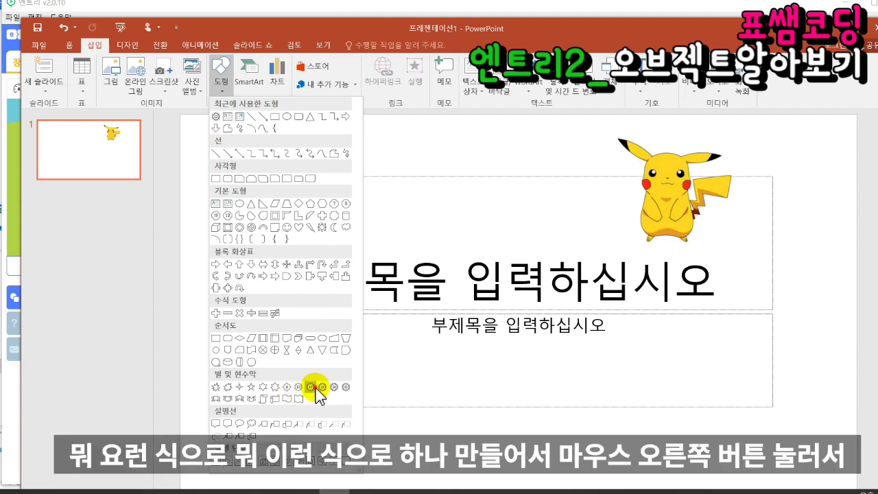
pyautogui.click(309, 389)
pyautogui.moveTo(304, 257); pyautogui.dragTo(694, 465)
pyautogui.moveTo(513, 363); pyautogui.dragTo(446, 323)
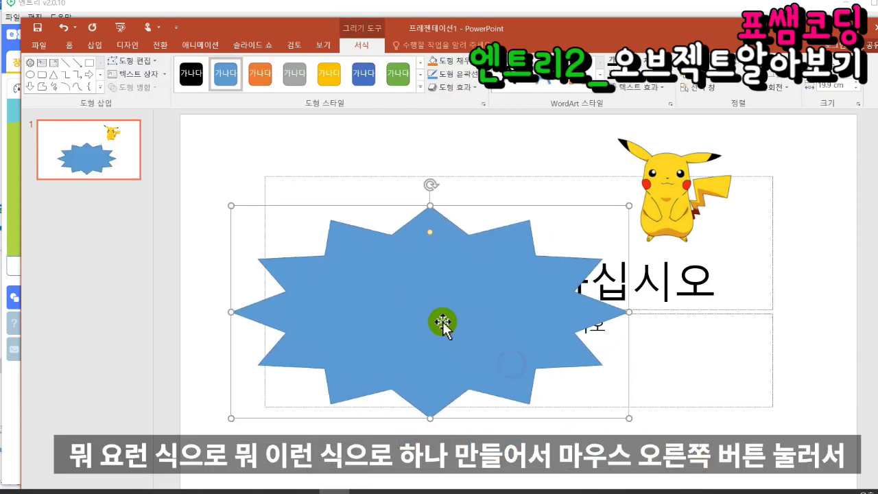
# Add the text GAME OVER to the 12-point star and apply the solid green shape style.
pyautogui.write('GAME OVER')
pyautogui.moveTo(465, 315); pyautogui.dragTo(462, 318)
pyautogui.click(398, 75)
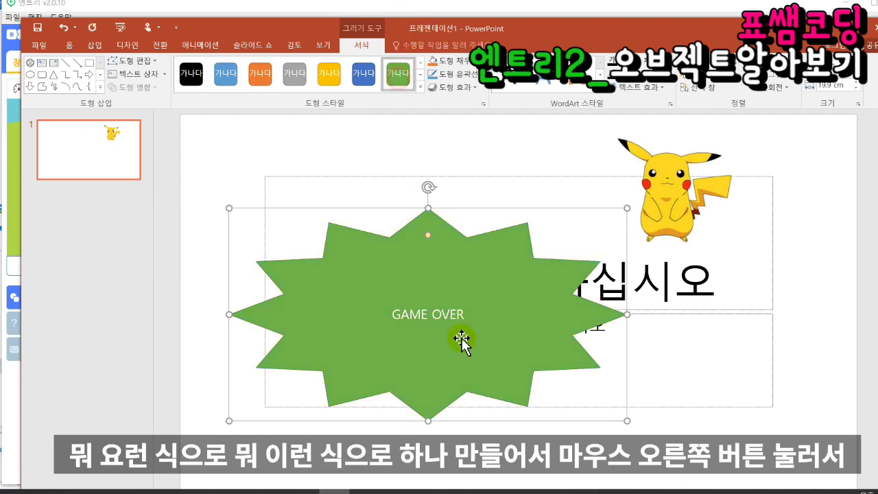
# Set the font size of the star's GAME OVER text to 100.
pyautogui.click(69, 45)
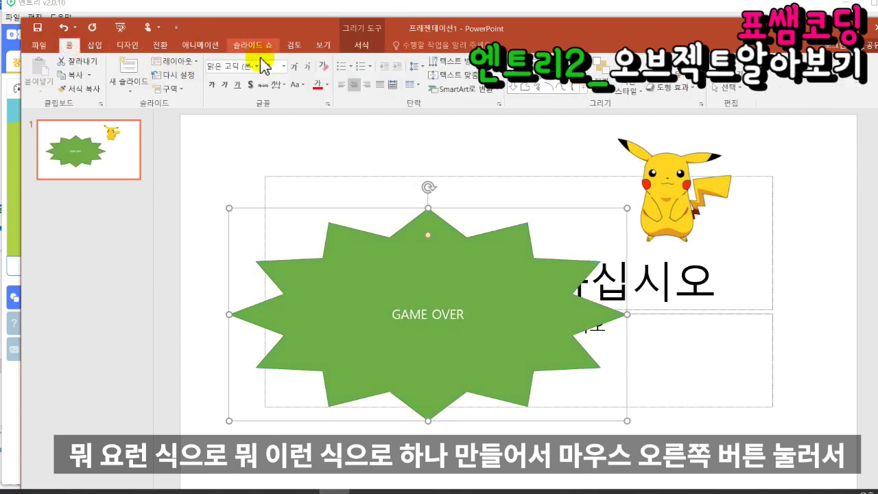
pyautogui.click(269, 67)
pyautogui.write('100')
pyautogui.press('Return')
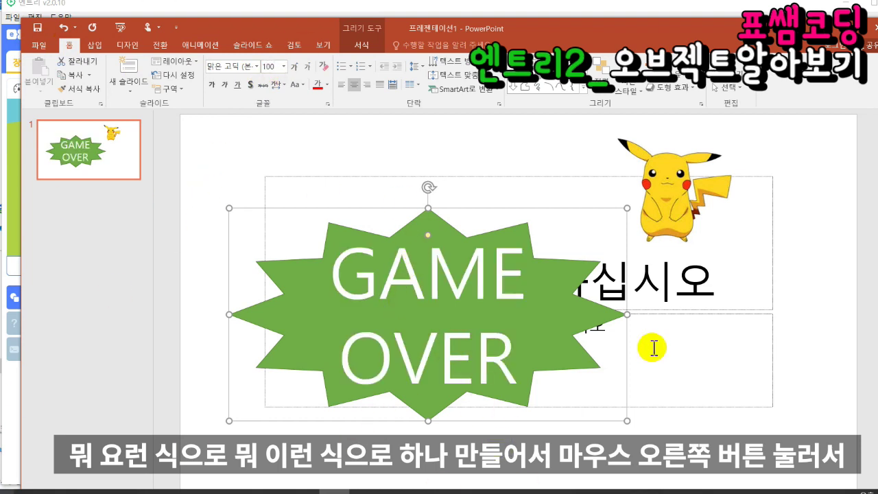
# Save the green GAME OVER star as the PNG picture 그림2 on the desktop, replacing the existing file.
pyautogui.rightClick(541, 318)
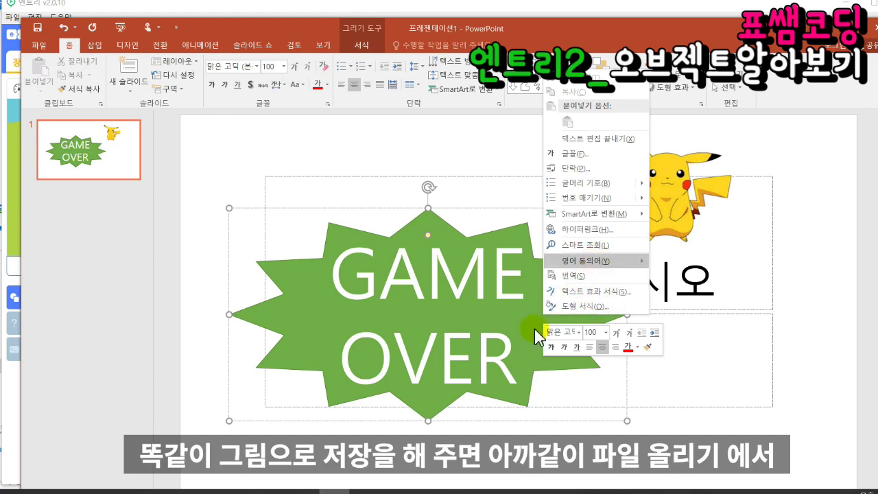
pyautogui.rightClick(480, 321)
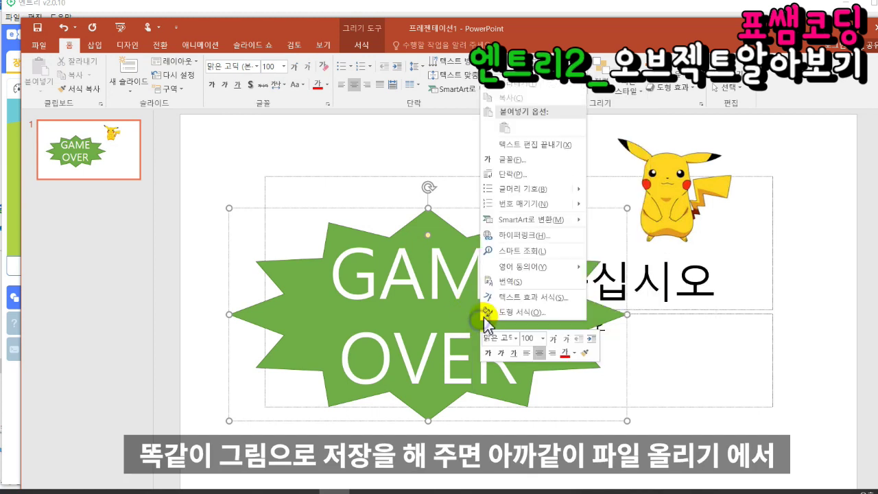
pyautogui.click(609, 302)
pyautogui.rightClick(608, 317)
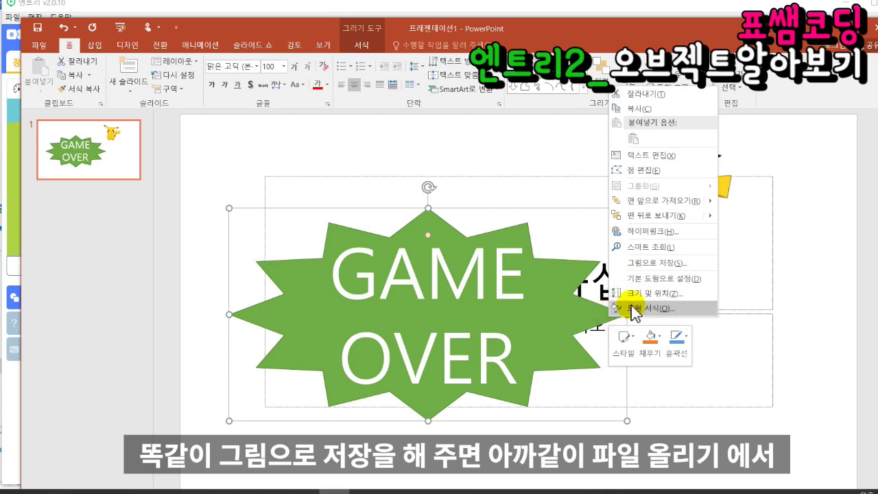
pyautogui.click(433, 224)
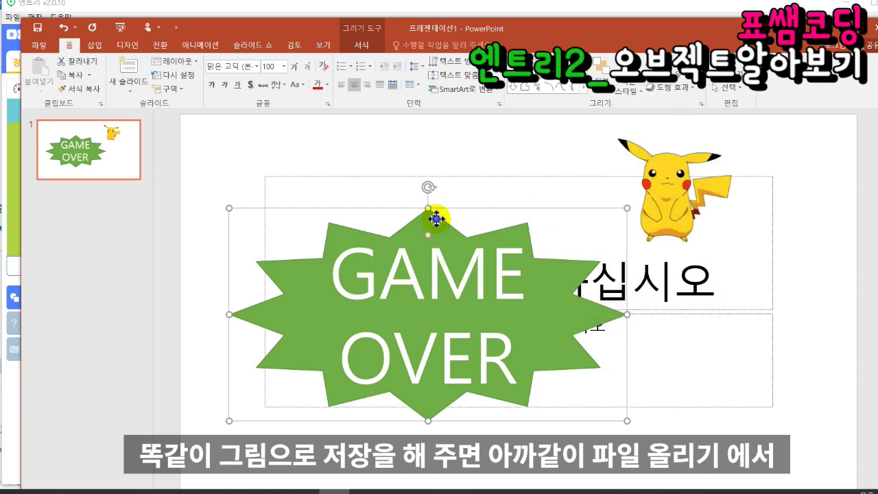
pyautogui.rightClick(436, 218)
pyautogui.click(489, 393)
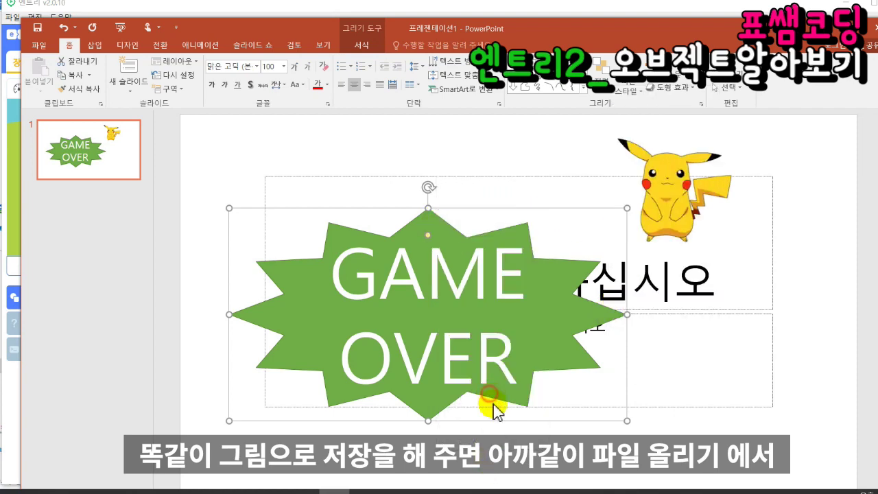
pyautogui.click(408, 86)
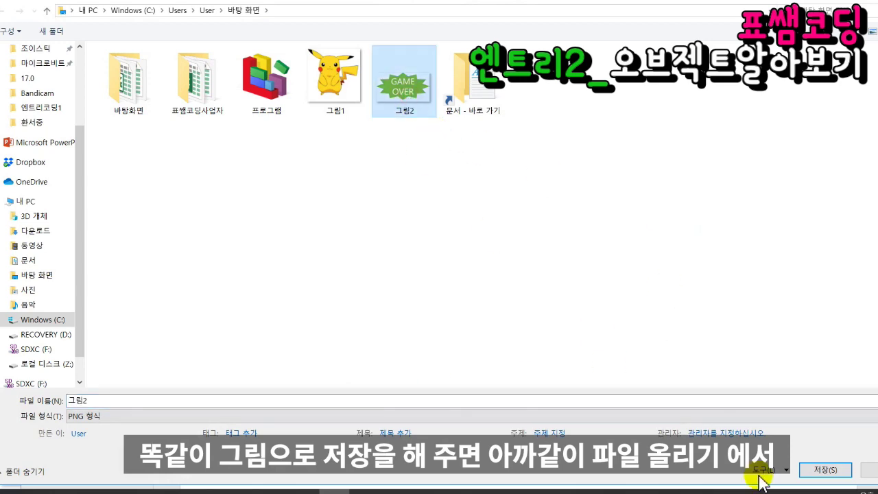
pyautogui.click(819, 469)
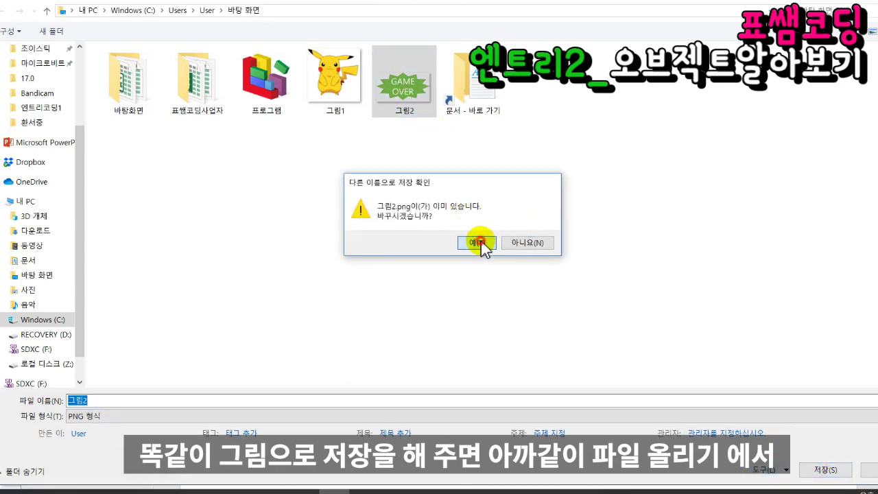
pyautogui.click(478, 244)
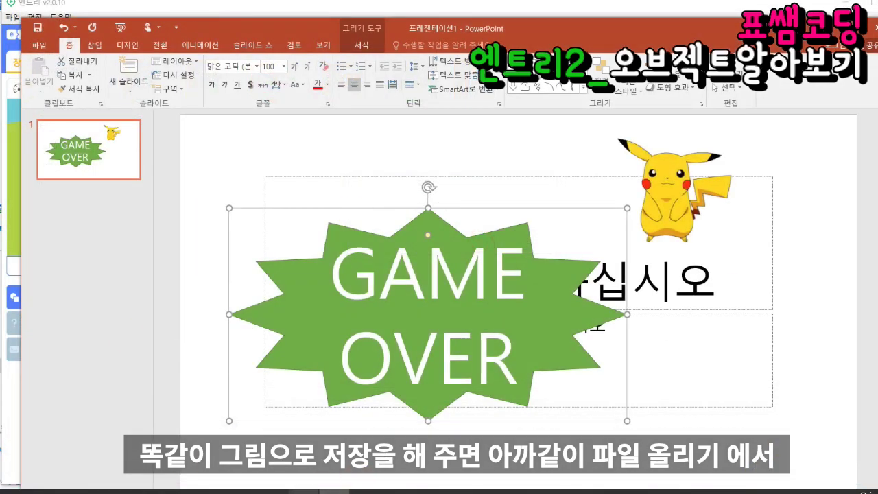
# Switch to Entry, upload 그림2 as a new object, and enlarge it to about 237.6, placed around X -30.5, Y -21.2.
pyautogui.click(278, 491)
pyautogui.click(153, 263)
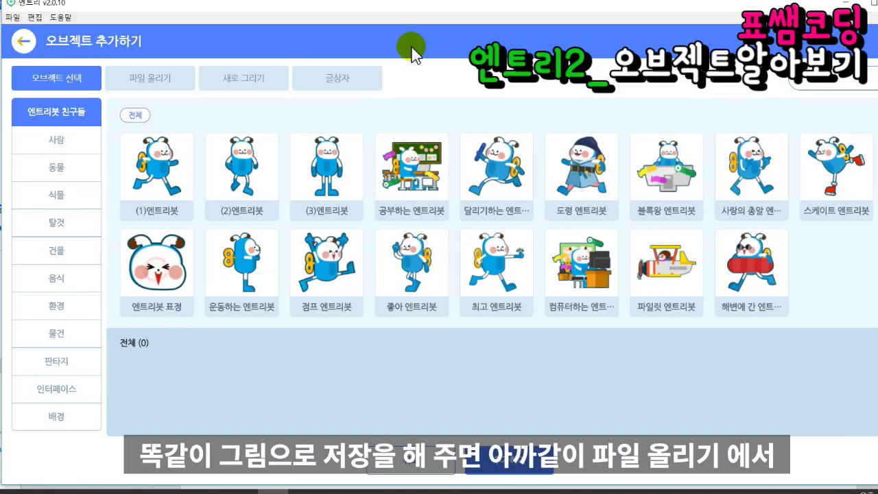
pyautogui.click(180, 88)
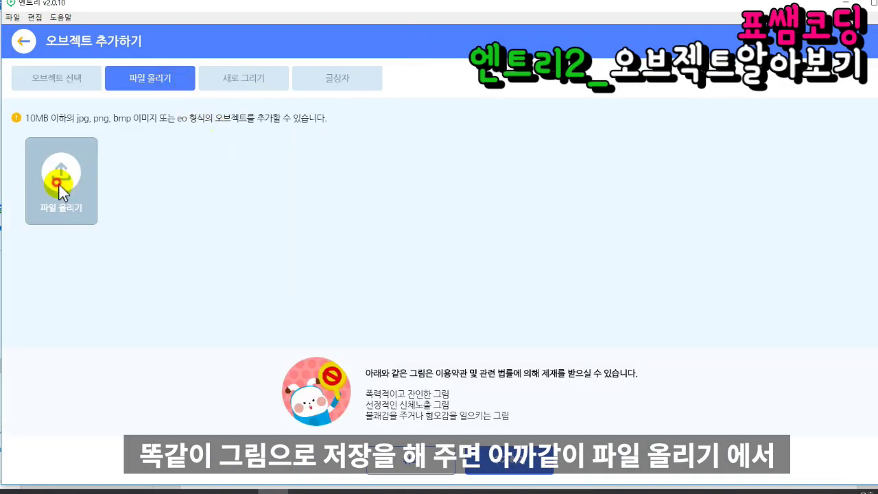
pyautogui.click(29, 204)
pyautogui.doubleClick(470, 82)
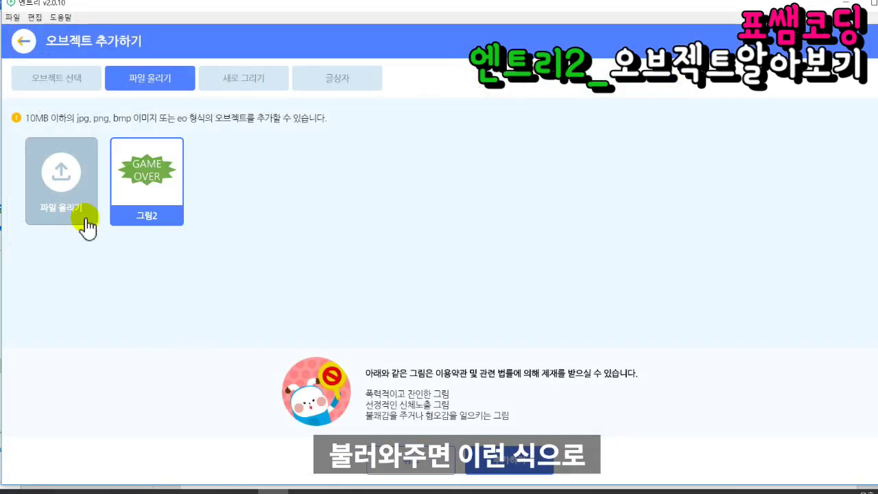
pyautogui.click(492, 464)
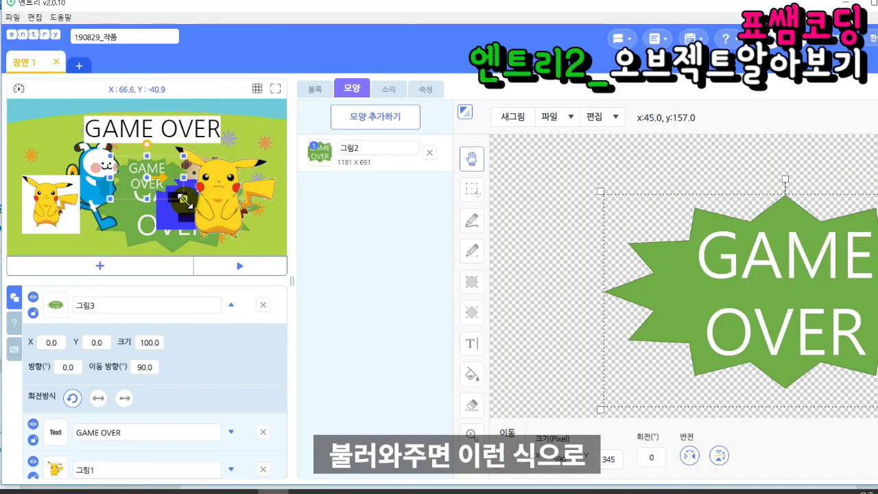
pyautogui.moveTo(172, 196); pyautogui.dragTo(115, 186)
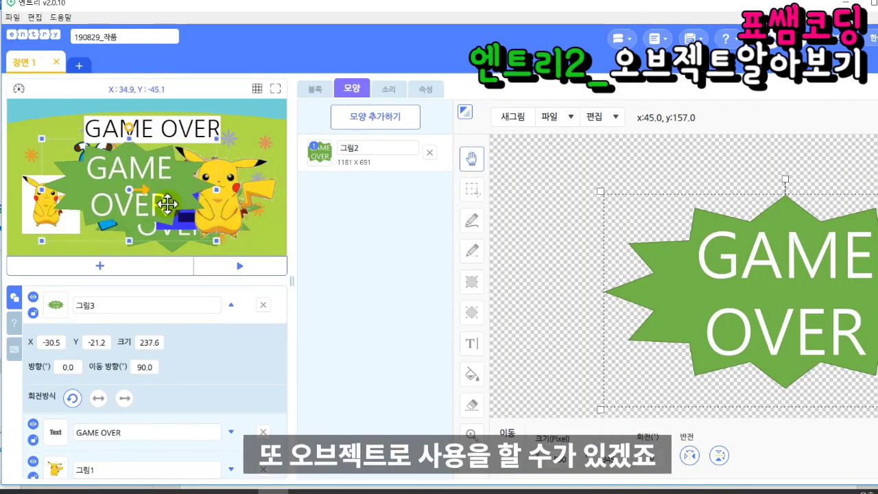